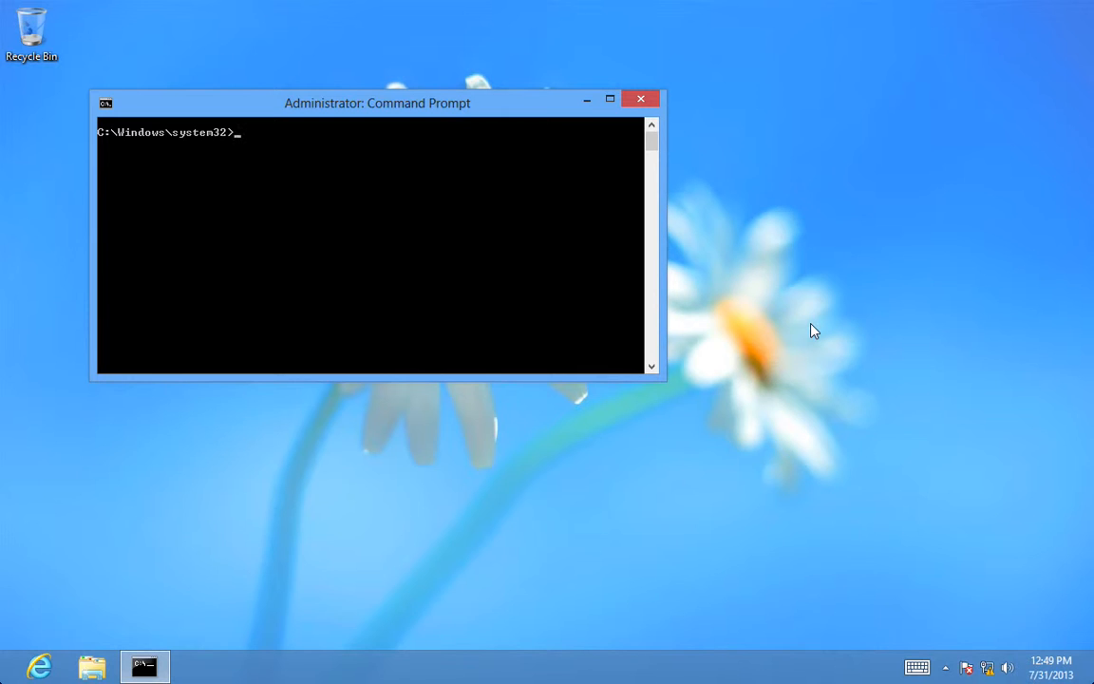
Step: Run ipconfig on the Windows 8 client to view its current IP configuration
{"action": "type", "text": "ipconfig"}
{"action": "key", "text": "Return"}
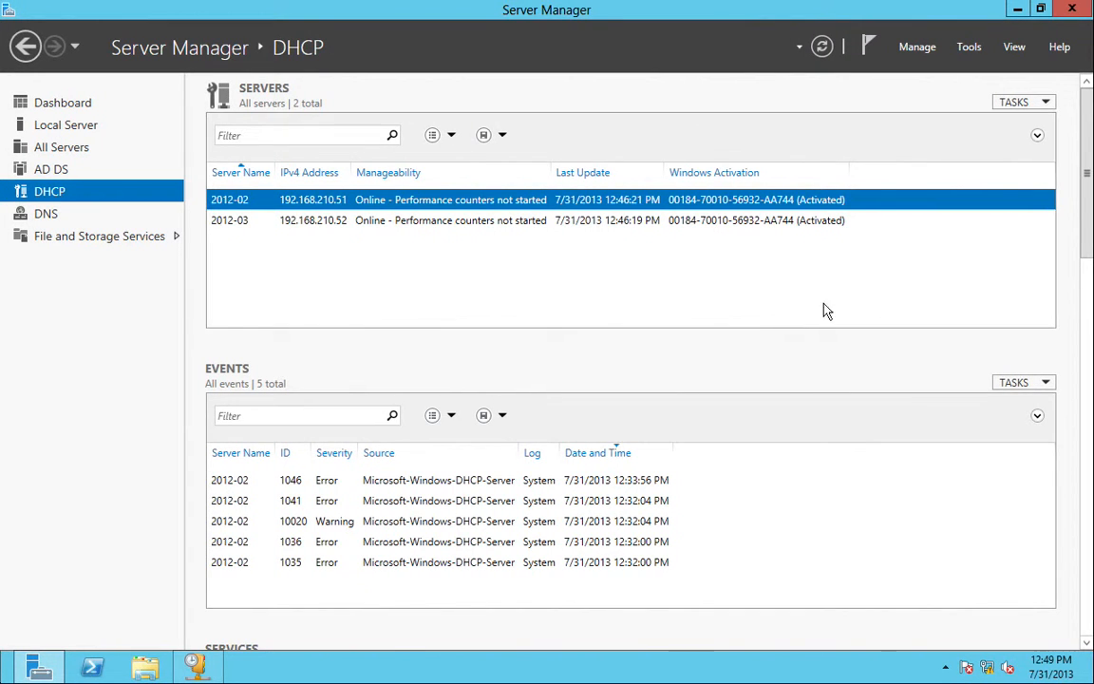
Step: In the DHCP console on the server, start a new IPv4 scope on 192.168.210.51 and name it Lab
{"action": "left_click", "coordinate": [1015, 11]}
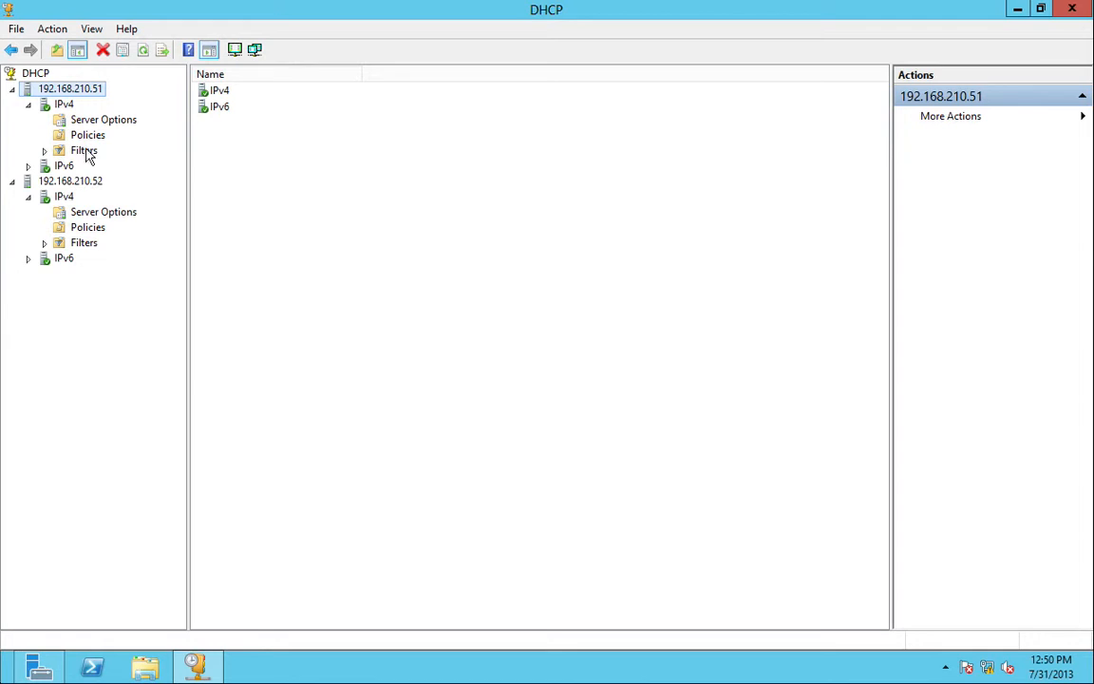
{"action": "right_click", "coordinate": [57, 92]}
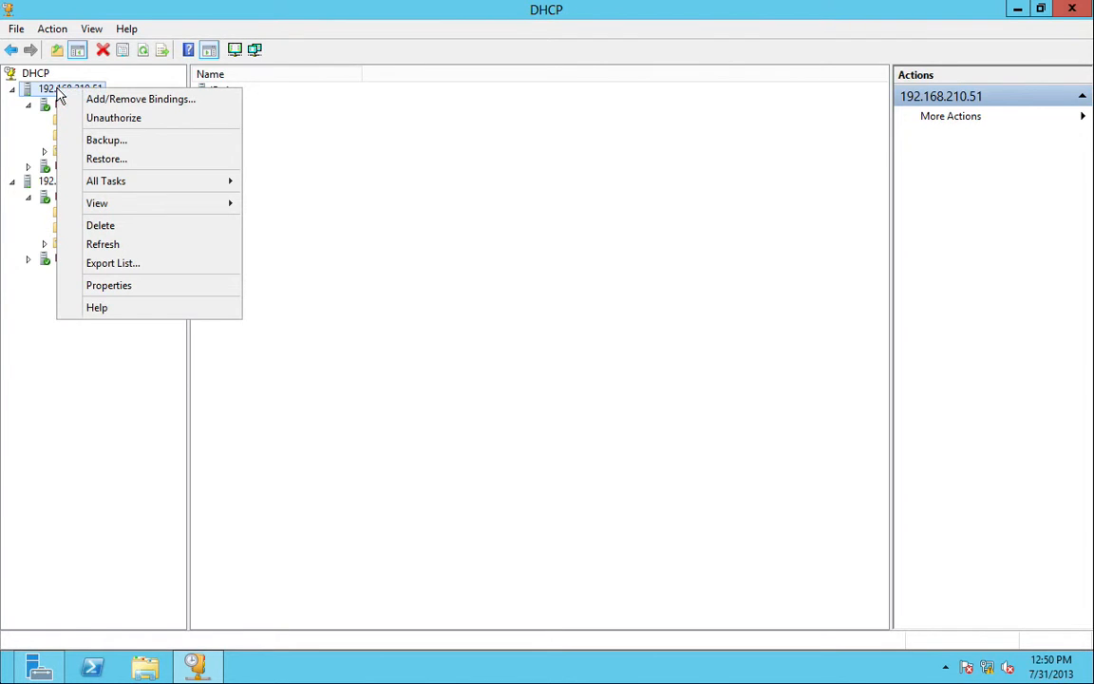
{"action": "left_click", "coordinate": [57, 107]}
{"action": "right_click", "coordinate": [61, 112]}
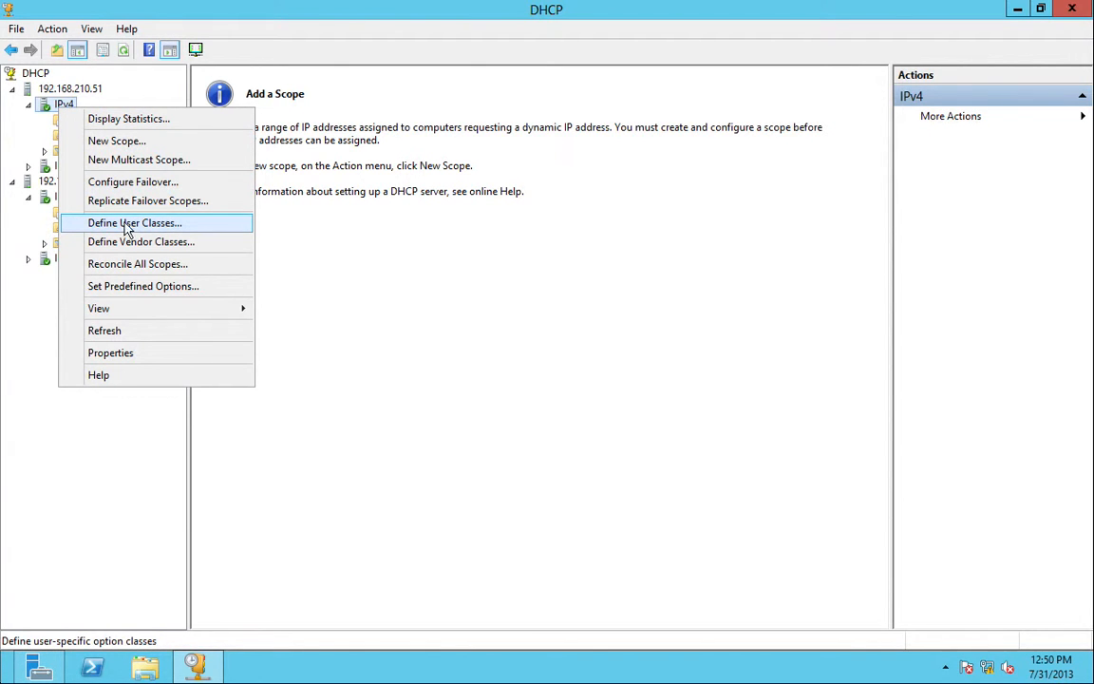
{"action": "left_click", "coordinate": [129, 141]}
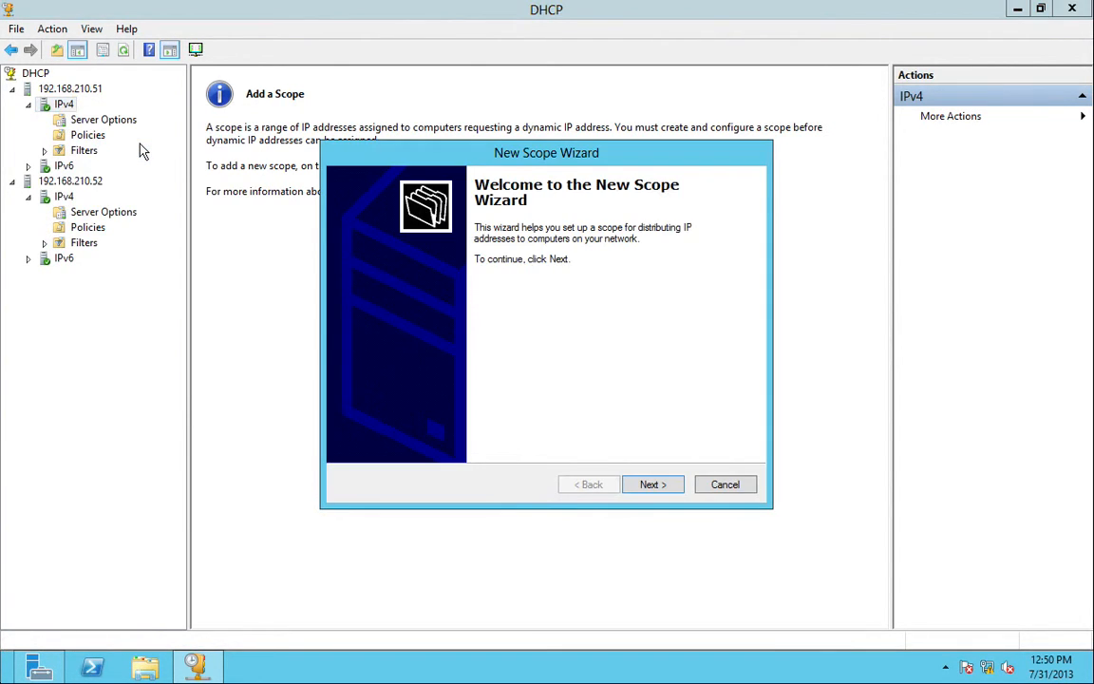
{"action": "left_click", "coordinate": [657, 486]}
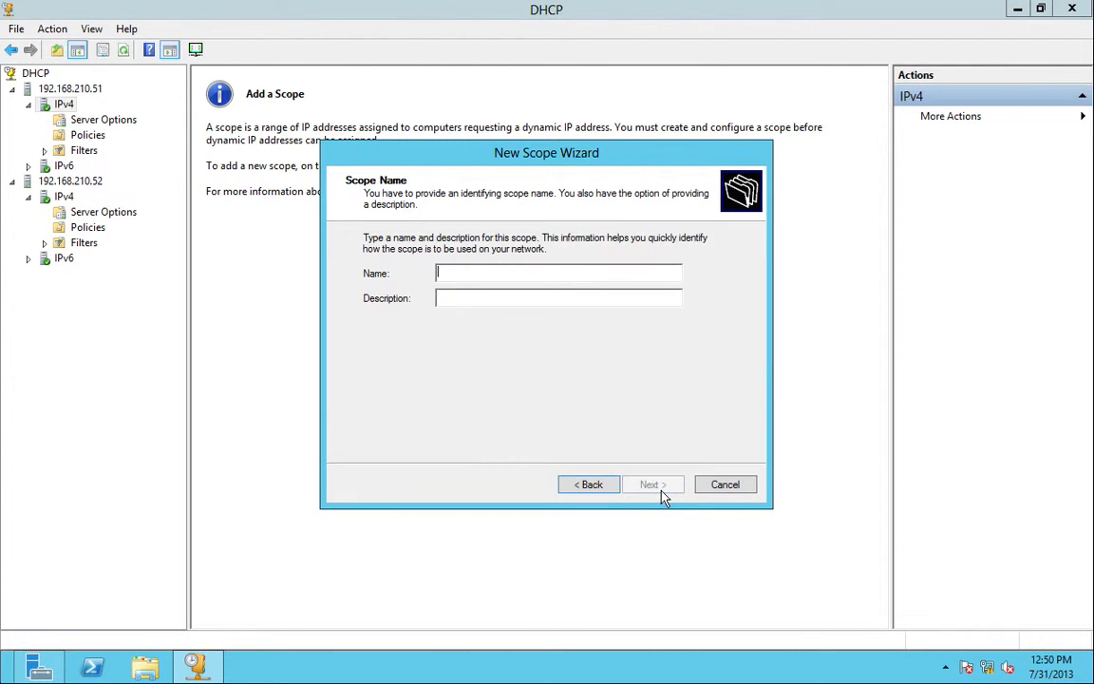
{"action": "type", "text": "Lab"}
{"action": "left_click", "coordinate": [657, 485]}
Step: Set the scope's address range to start at 192.168.210.100 and end at 192.168.210.110
{"action": "type", "text": "19"}
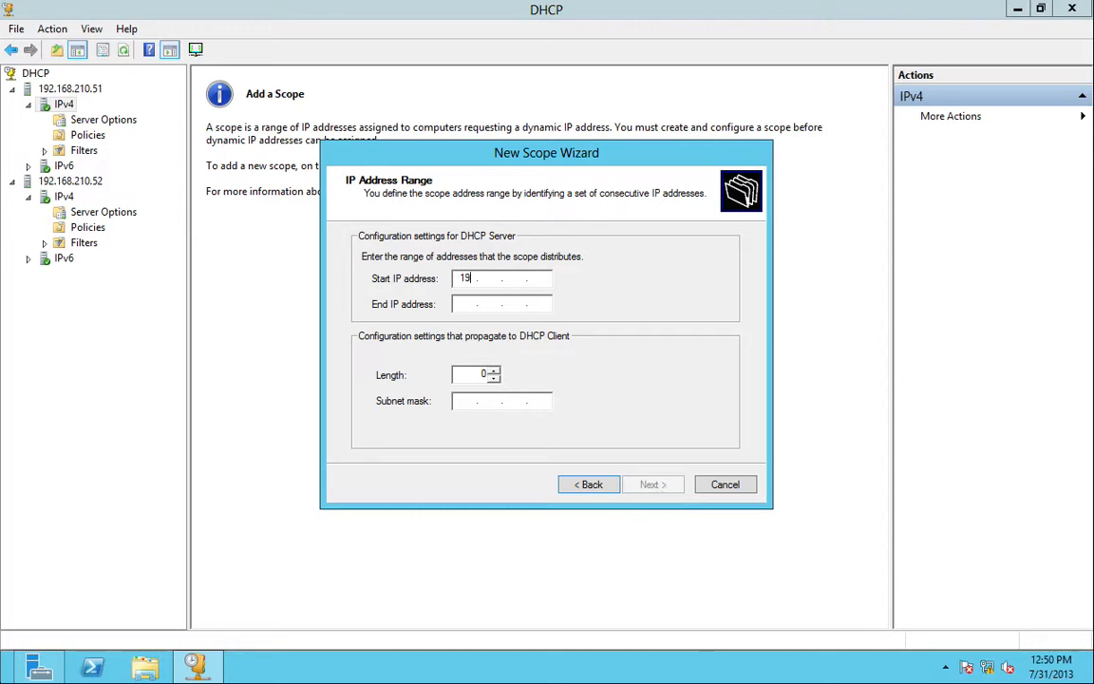
{"action": "type", "text": "2 . 168 . 210 . 100"}
{"action": "key", "text": "Tab"}
{"action": "type", "text": "192 . 16"}
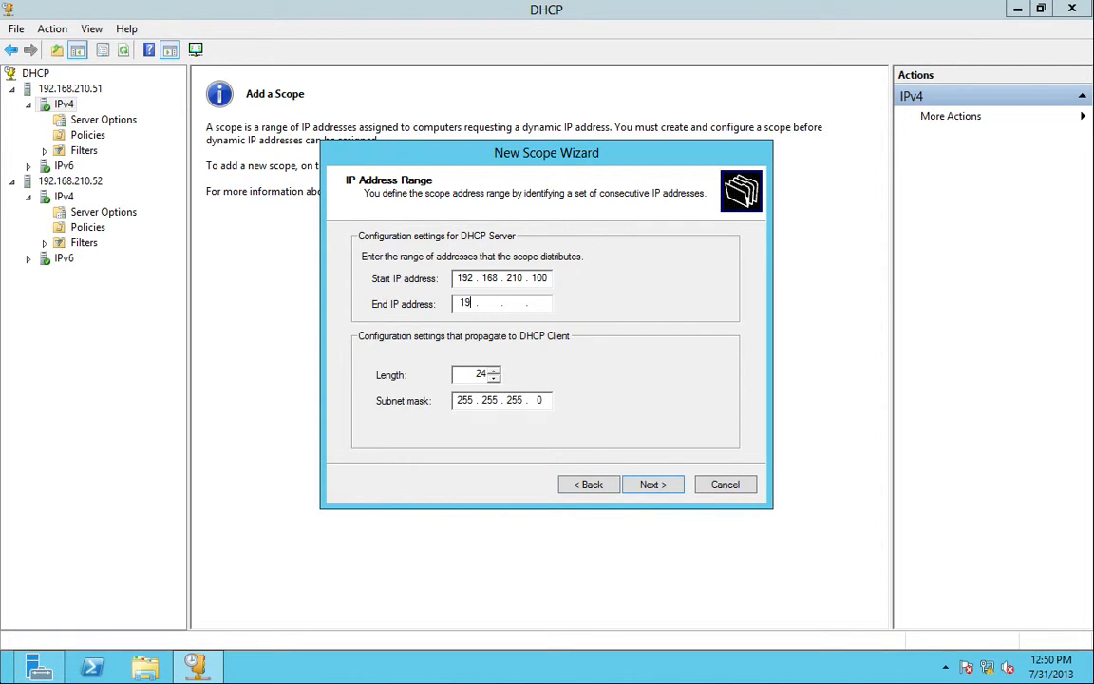
{"action": "type", "text": "8 . 210 . 110"}
{"action": "left_click", "coordinate": [653, 485]}
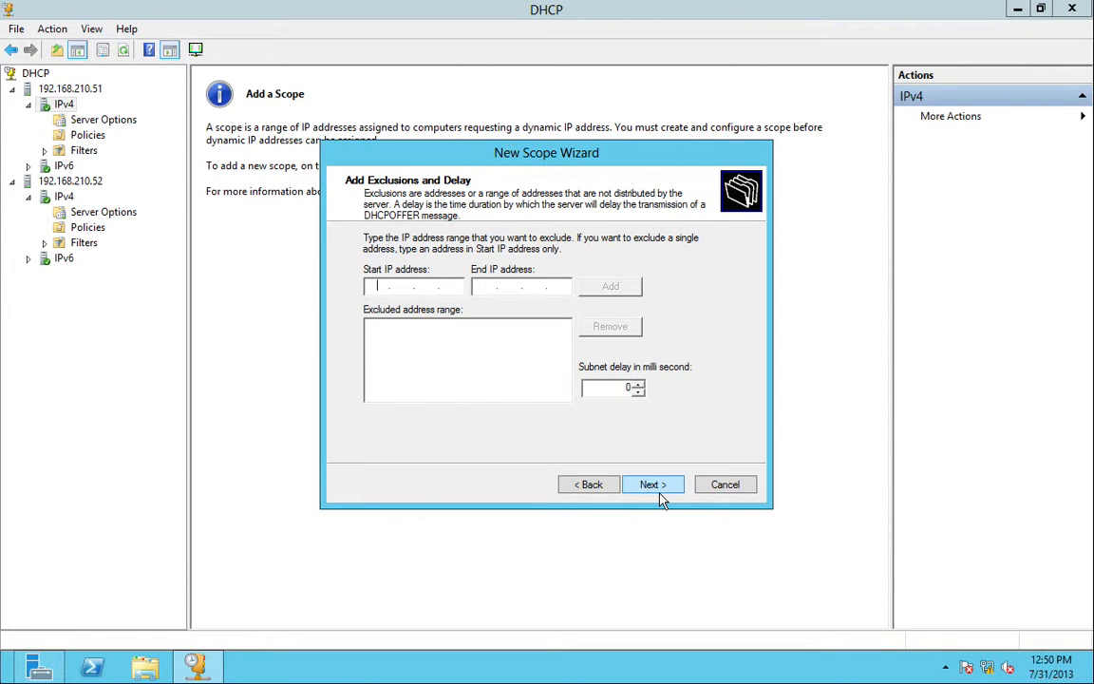
Step: Skip the exclusions and delay settings and limit the scope's lease duration to 2 days
{"action": "left_click", "coordinate": [659, 491]}
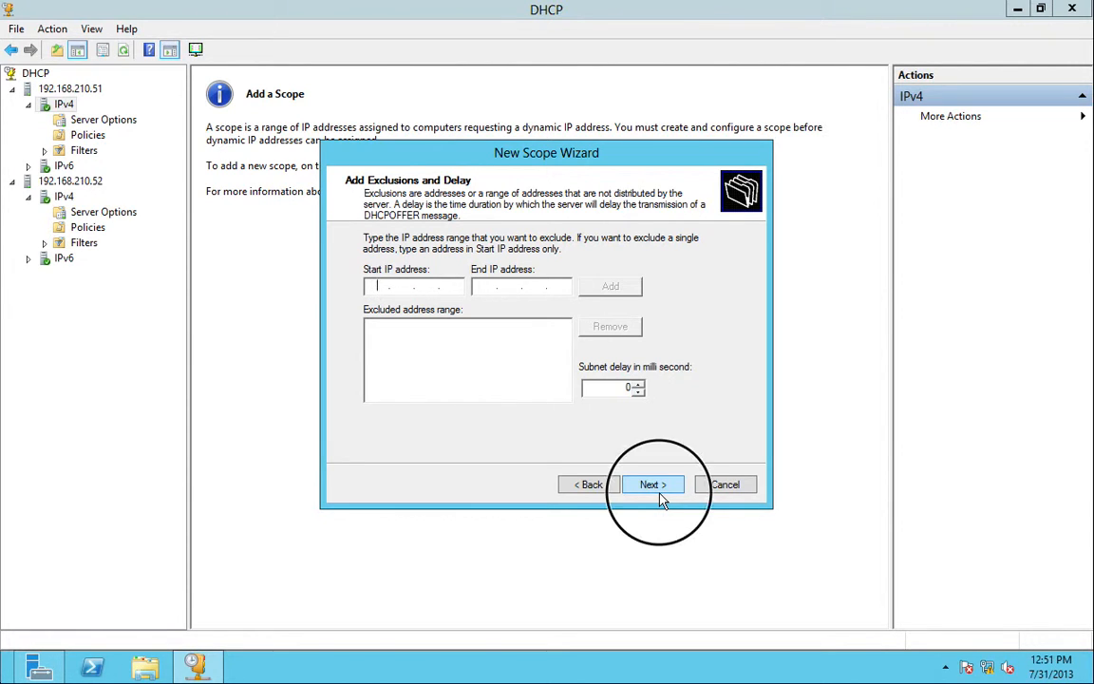
{"action": "type", "text": "2"}
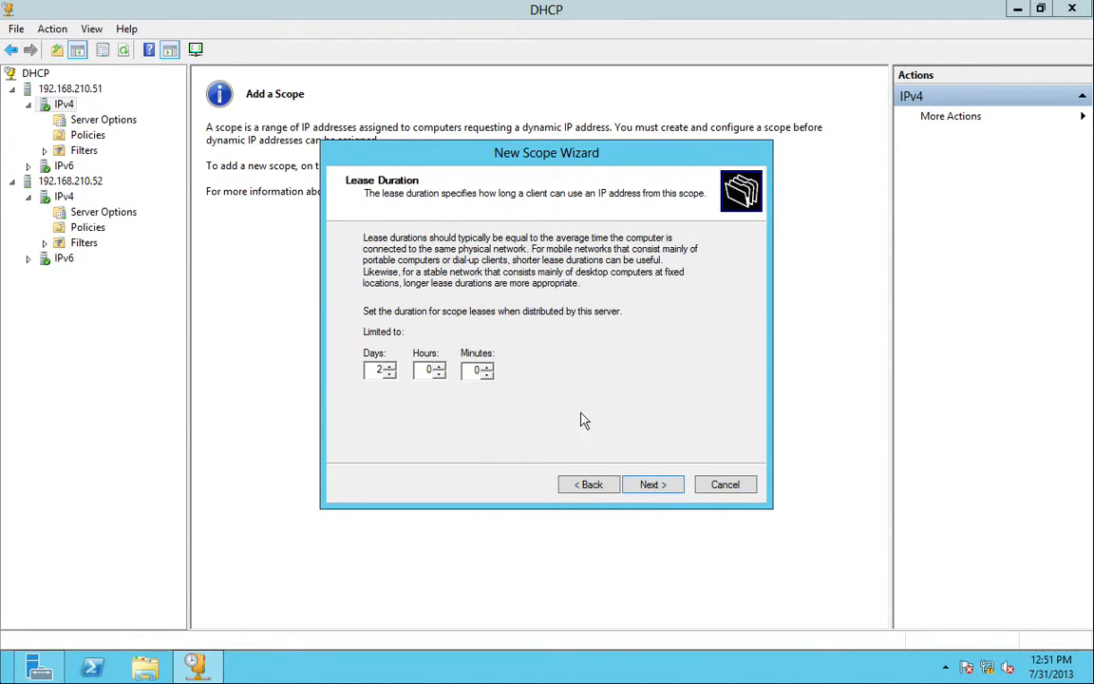
{"action": "left_click", "coordinate": [651, 484]}
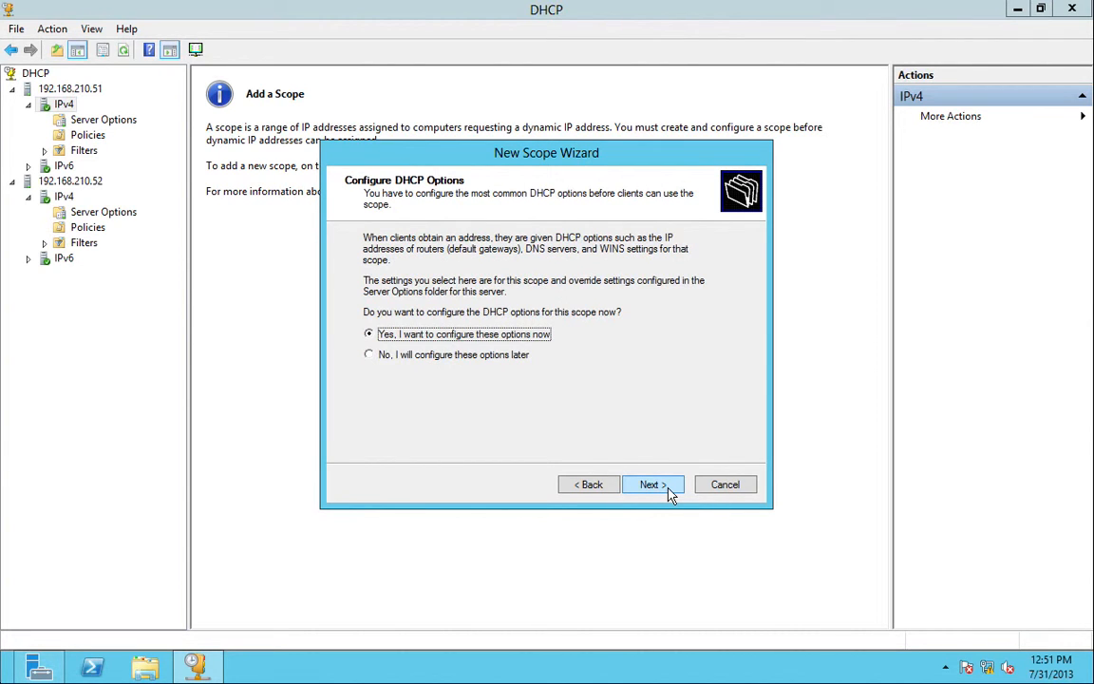
Step: Choose to configure the DHCP options now and add 192.168.210.2 as the scope's default gateway
{"action": "left_click", "coordinate": [651, 484]}
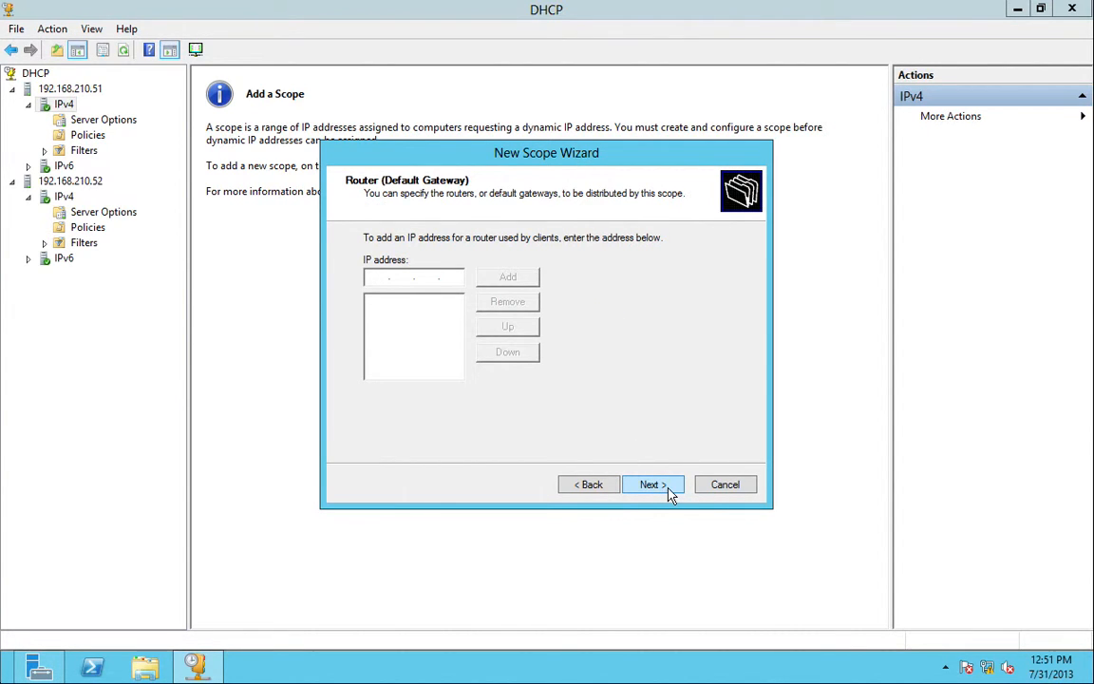
{"action": "type", "text": "192 . 210"}
{"action": "key", "text": "BackSpace"}
{"action": "key", "text": "BackSpace"}
{"action": "key", "text": "BackSpace"}
{"action": "type", "text": "168 . 210 . 2"}
{"action": "left_click", "coordinate": [508, 276]}
{"action": "left_click", "coordinate": [644, 484]}
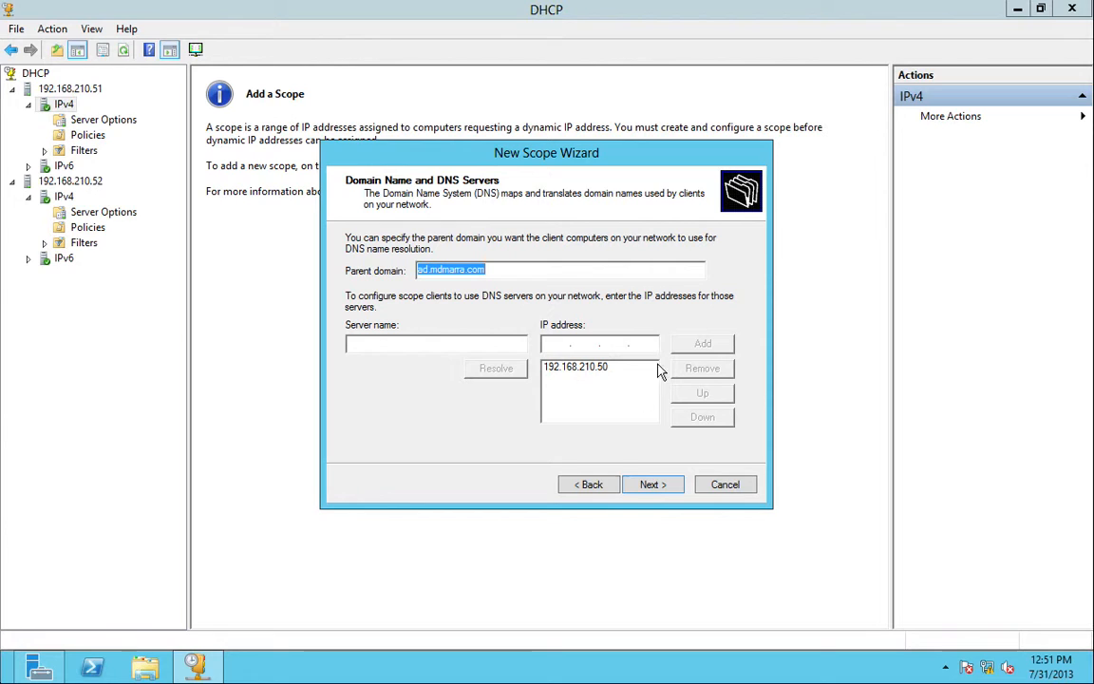
Step: Accept the domain and DNS settings, leave WINS empty, and finish the wizard with the scope activated
{"action": "left_click", "coordinate": [650, 486]}
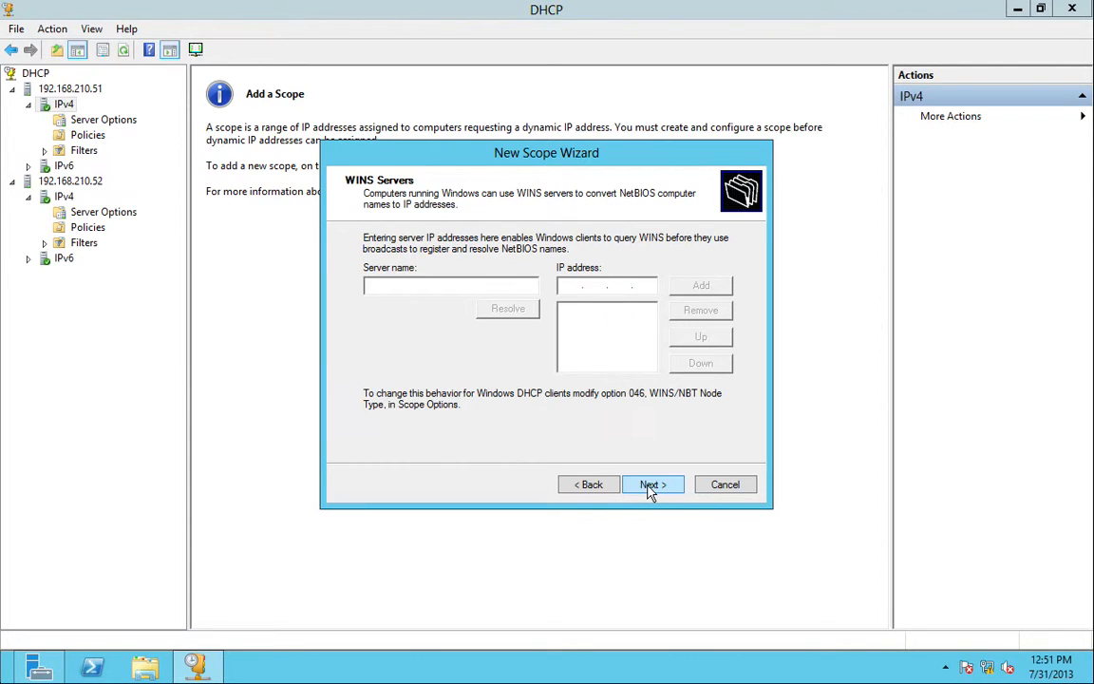
{"action": "left_click", "coordinate": [650, 486]}
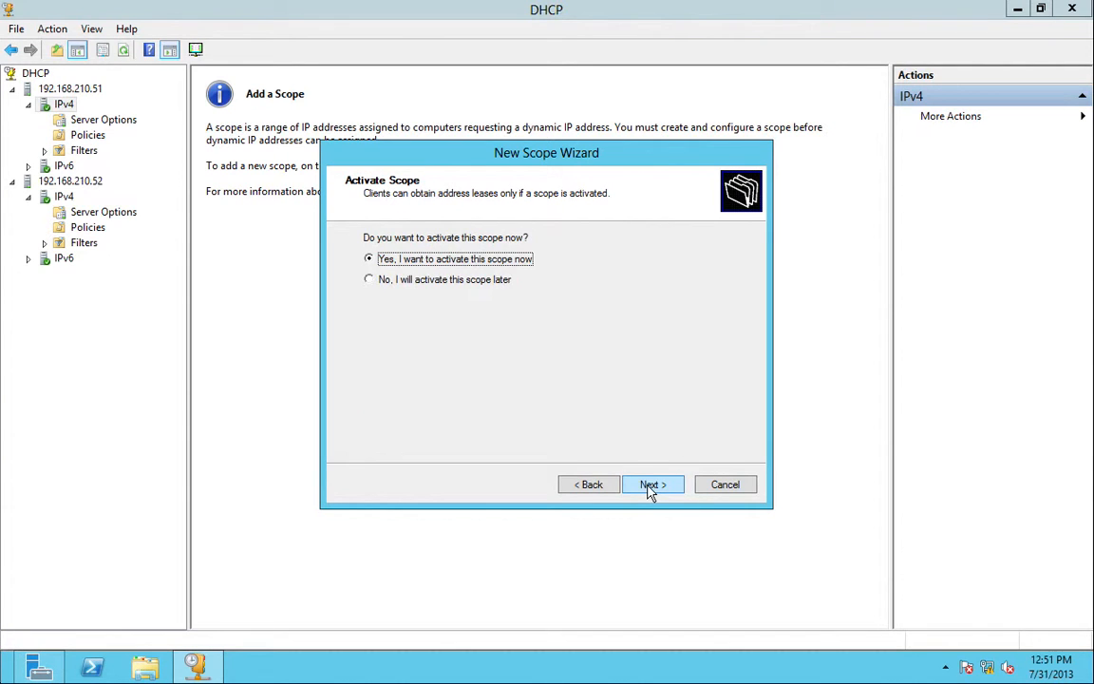
{"action": "left_click", "coordinate": [650, 486]}
{"action": "left_click", "coordinate": [652, 486]}
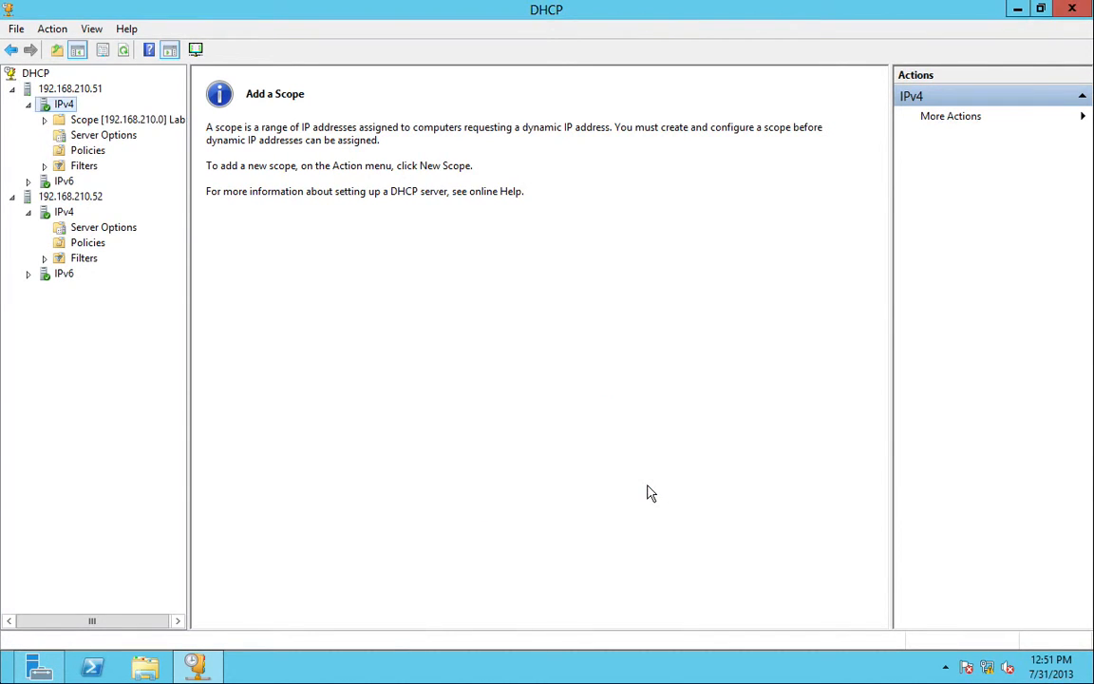
Step: Display the address leases of the new Lab scope
{"action": "left_click", "coordinate": [155, 122]}
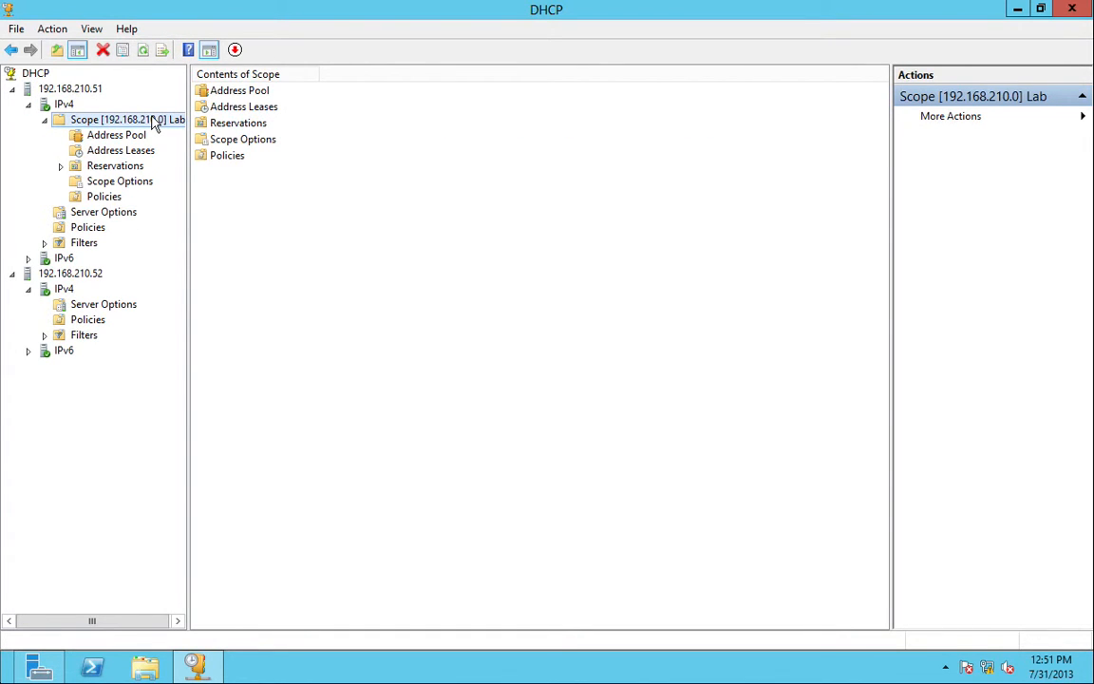
{"action": "left_click", "coordinate": [140, 153]}
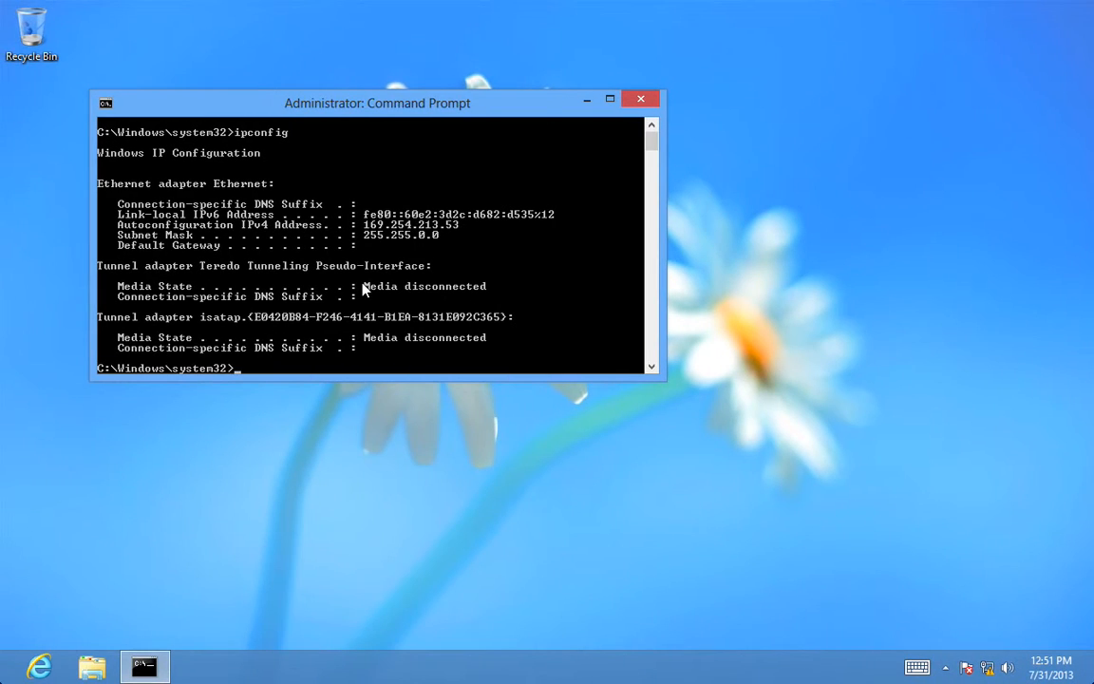
Step: Switch to the client's Command Prompt and renew its IP address with ipconfig /renew
{"action": "type", "text": "ipconfig /renew"}
{"action": "key", "text": "Return"}
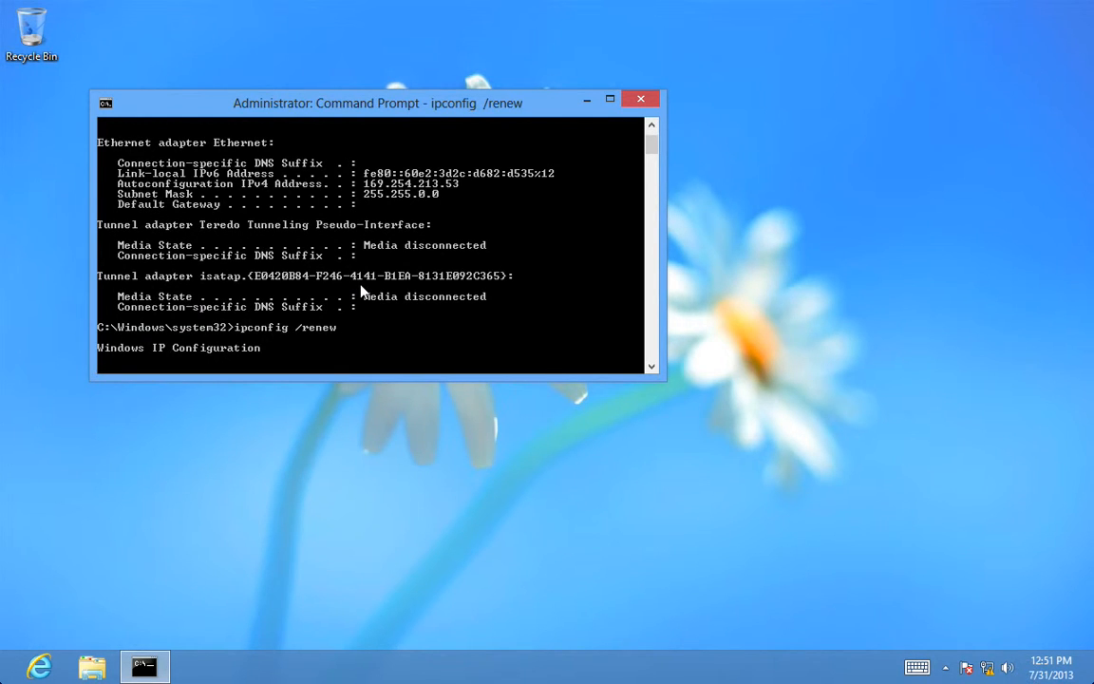
{"action": "type", "text": "ipco"}
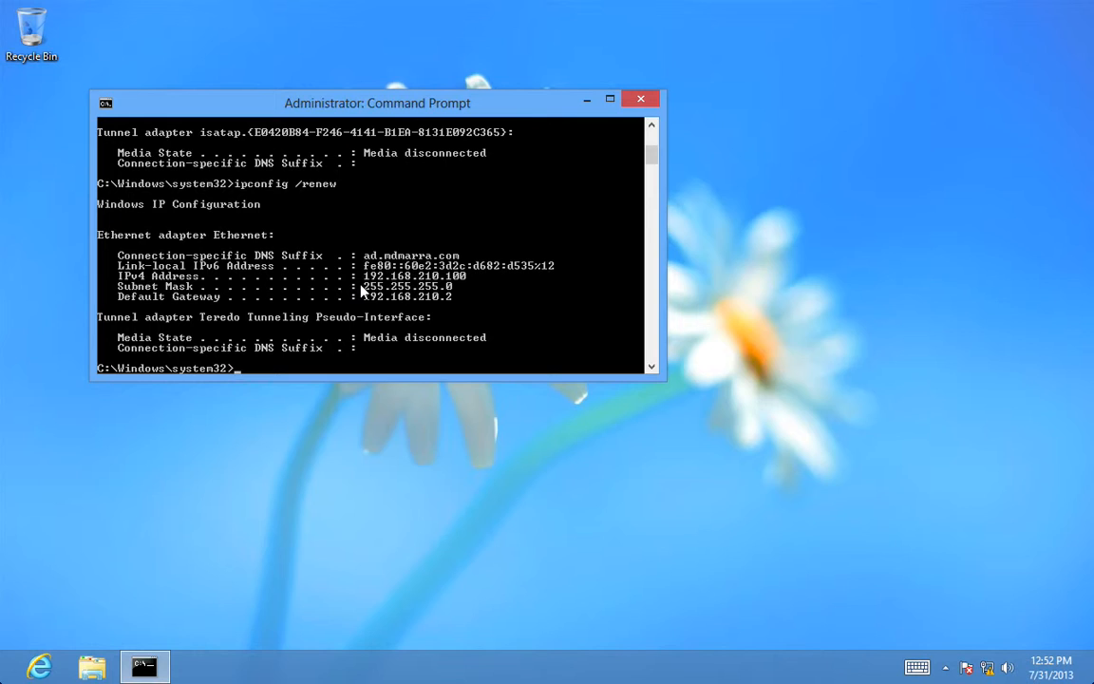
{"action": "key", "text": "BackSpace"}
{"action": "key", "text": "BackSpace"}
{"action": "key", "text": "BackSpace"}
{"action": "key", "text": "BackSpace"}
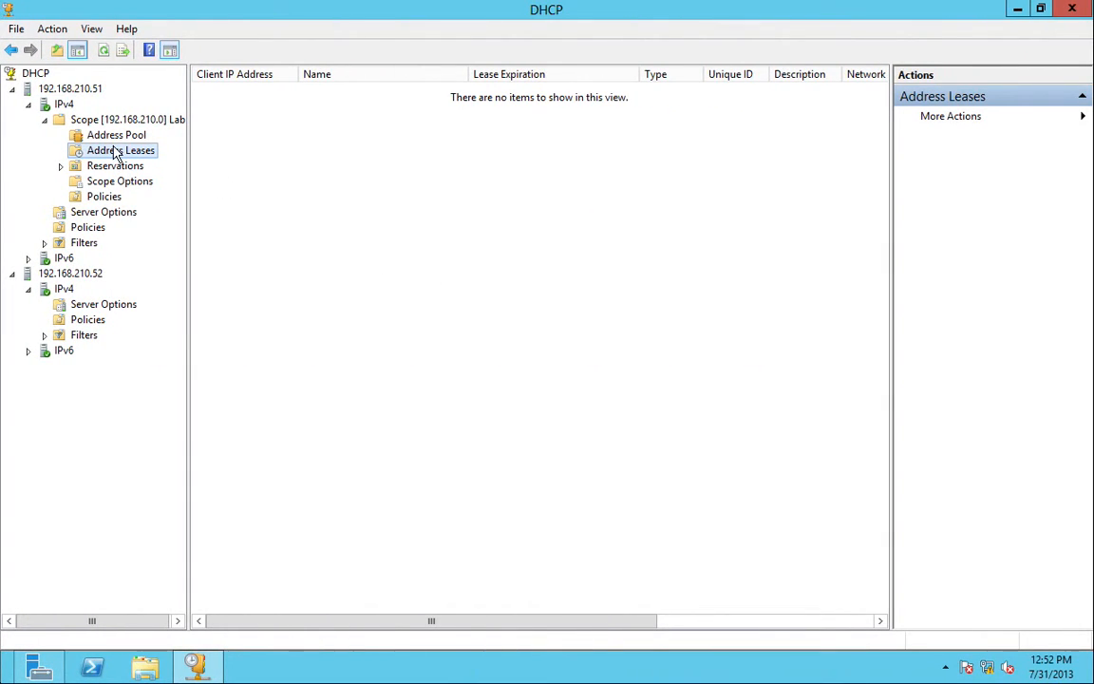
Step: Back in the DHCP console, refresh the Lab scope's address leases and return to the collapsed scope overview under IPv4
{"action": "left_click", "coordinate": [103, 51]}
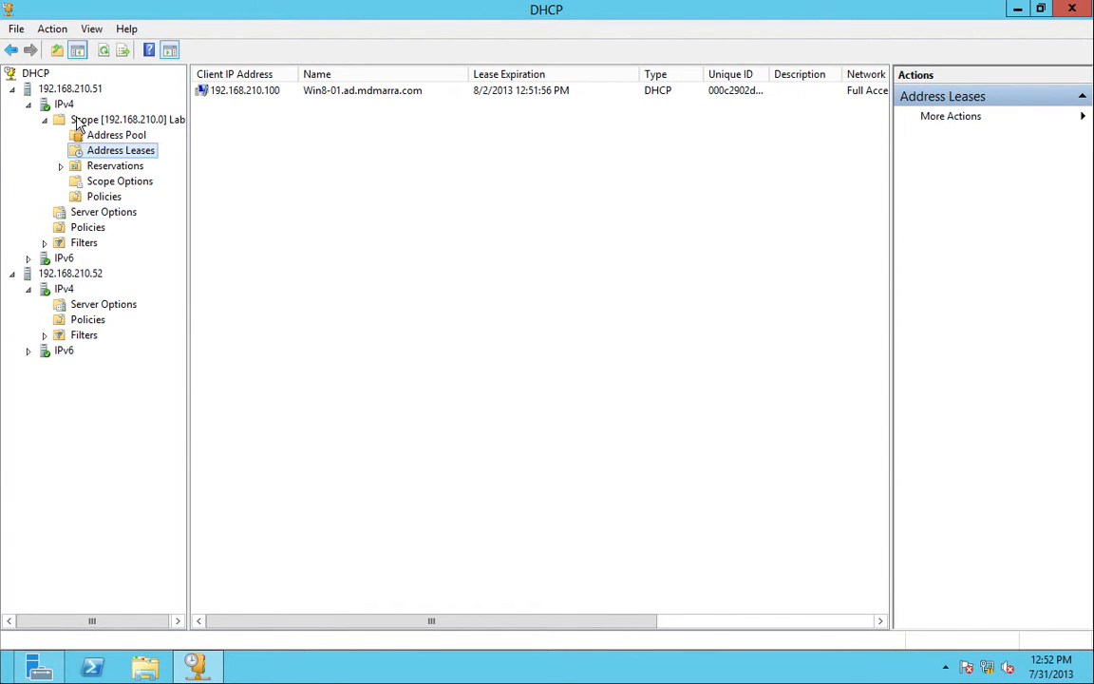
{"action": "left_click", "coordinate": [76, 119]}
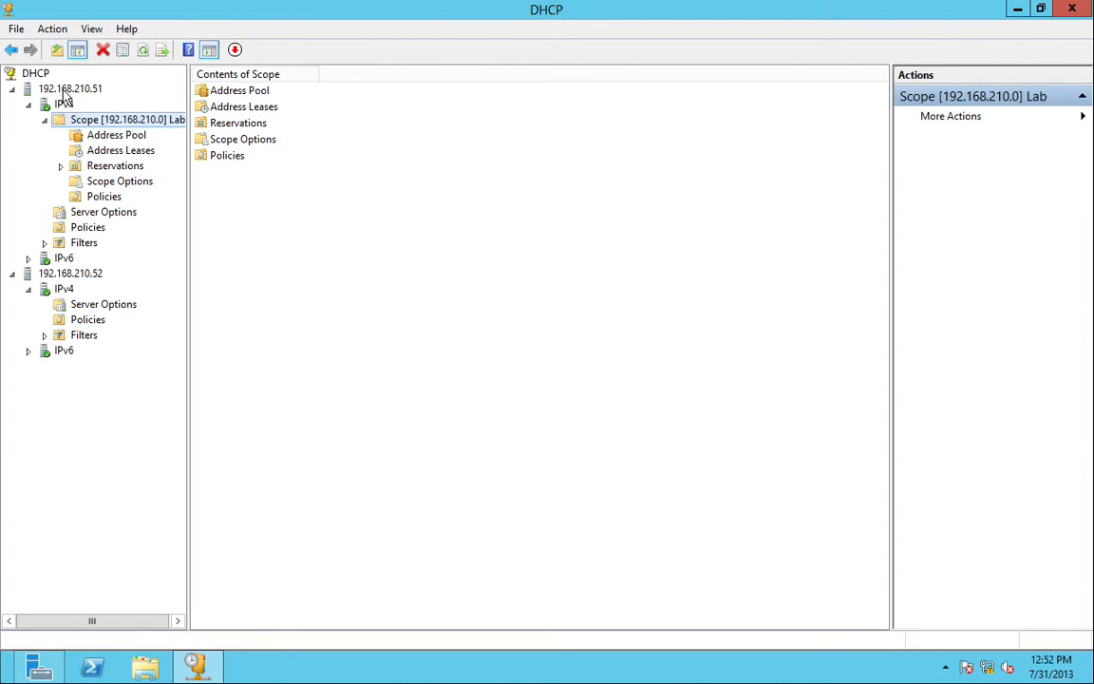
{"action": "left_click", "coordinate": [64, 106]}
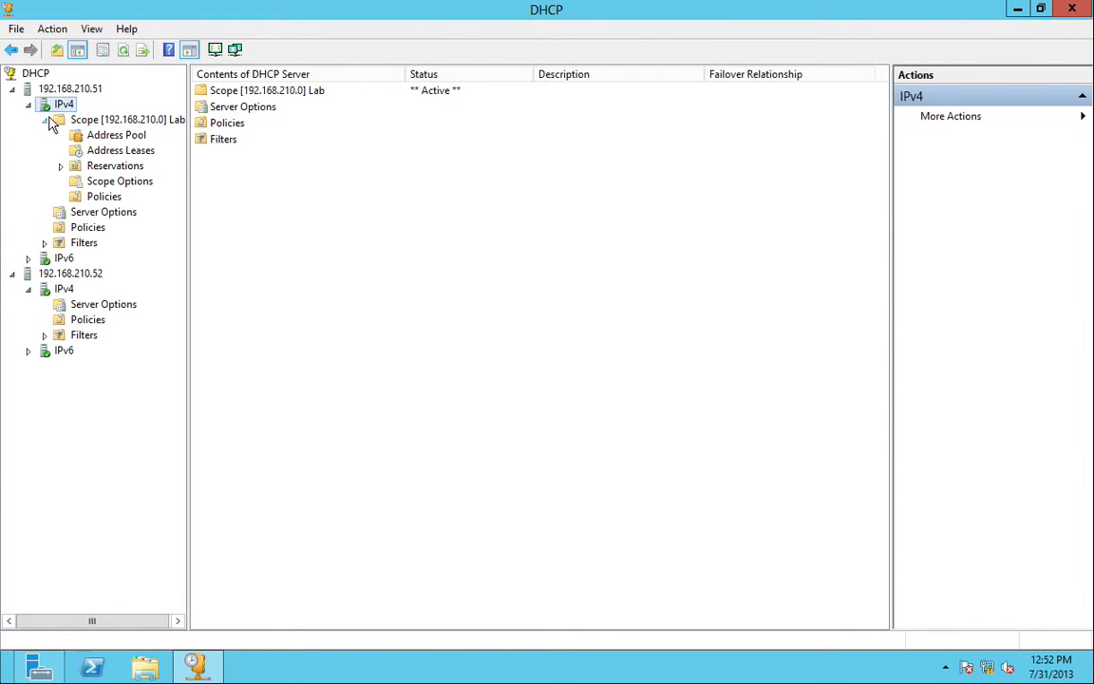
{"action": "left_click", "coordinate": [43, 119]}
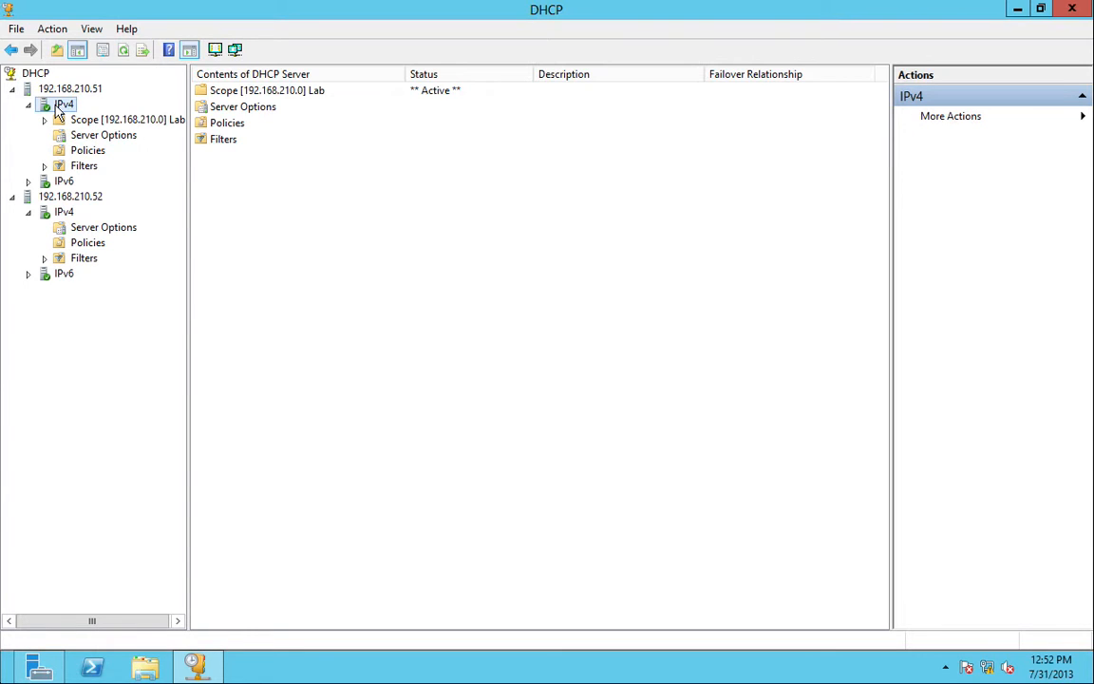
Step: Start configuring failover at the IPv4 level of 192.168.210.51 with all available scopes selected
{"action": "right_click", "coordinate": [58, 112]}
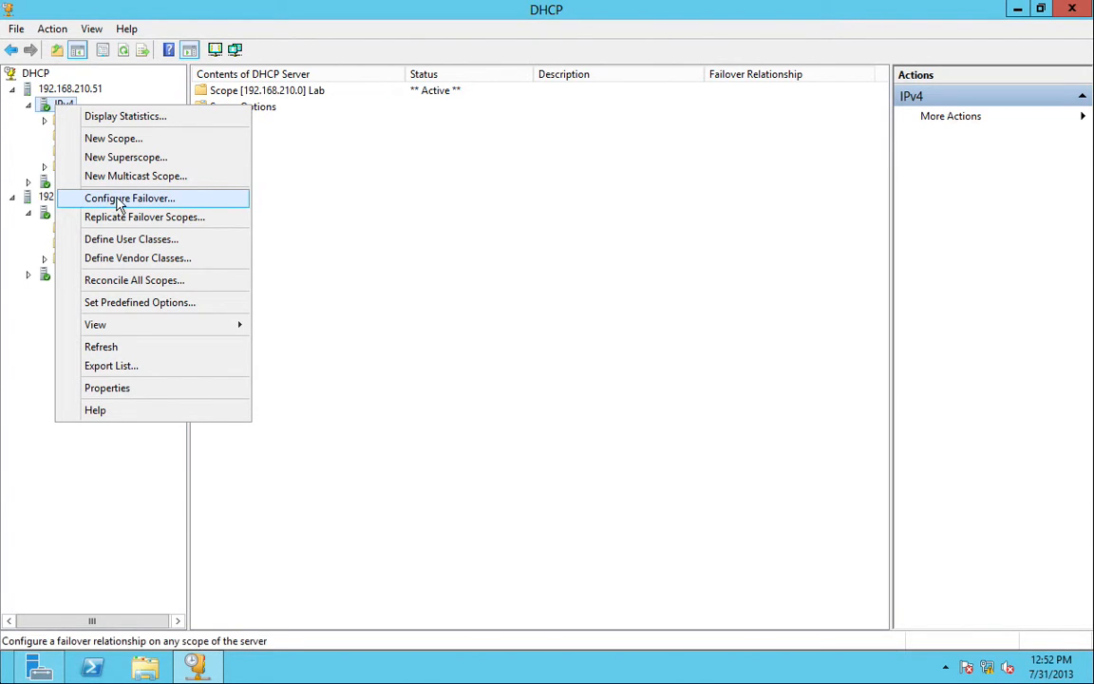
{"action": "left_click", "coordinate": [45, 111]}
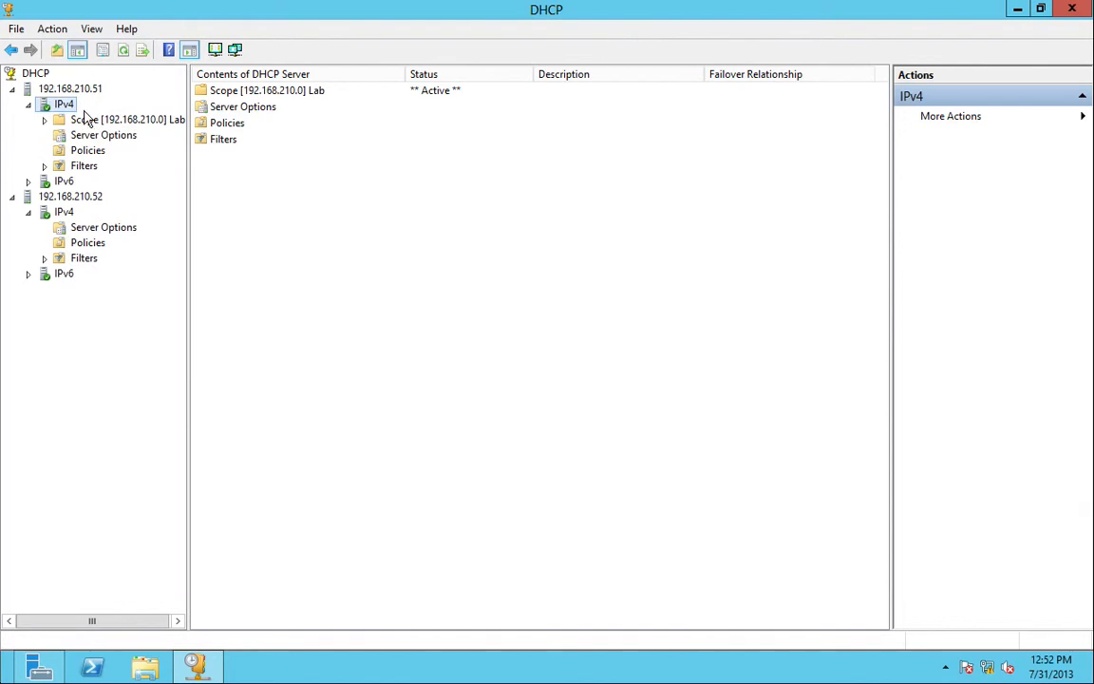
{"action": "left_click", "coordinate": [84, 119]}
{"action": "right_click", "coordinate": [85, 122]}
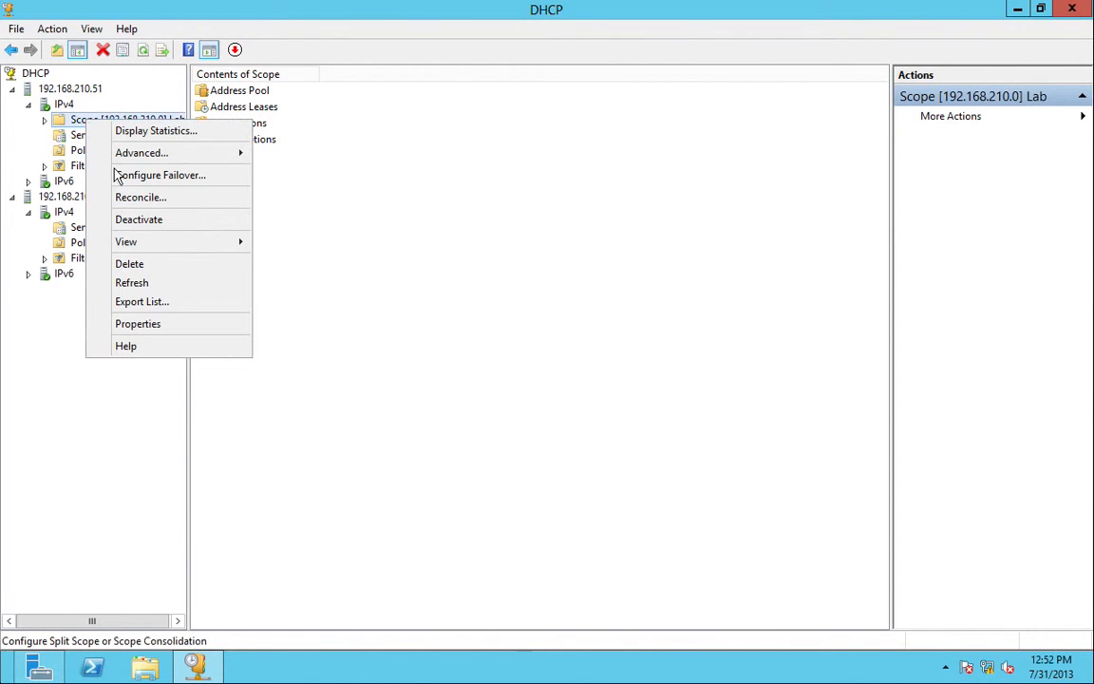
{"action": "key", "text": "Escape"}
{"action": "right_click", "coordinate": [63, 107]}
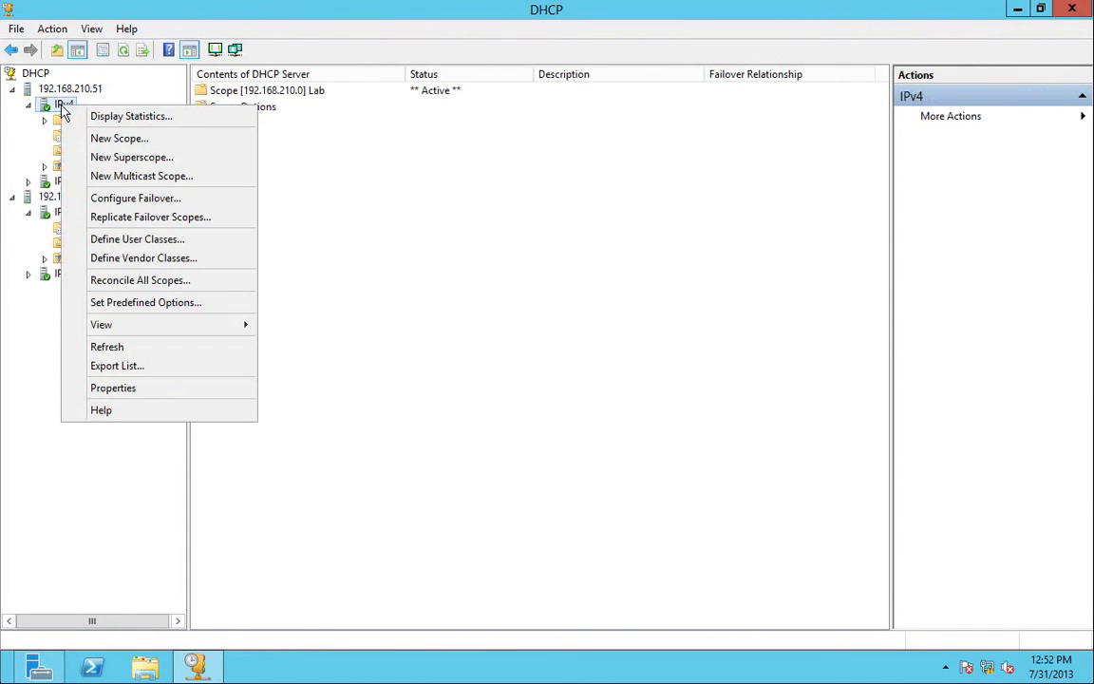
{"action": "left_click", "coordinate": [124, 198]}
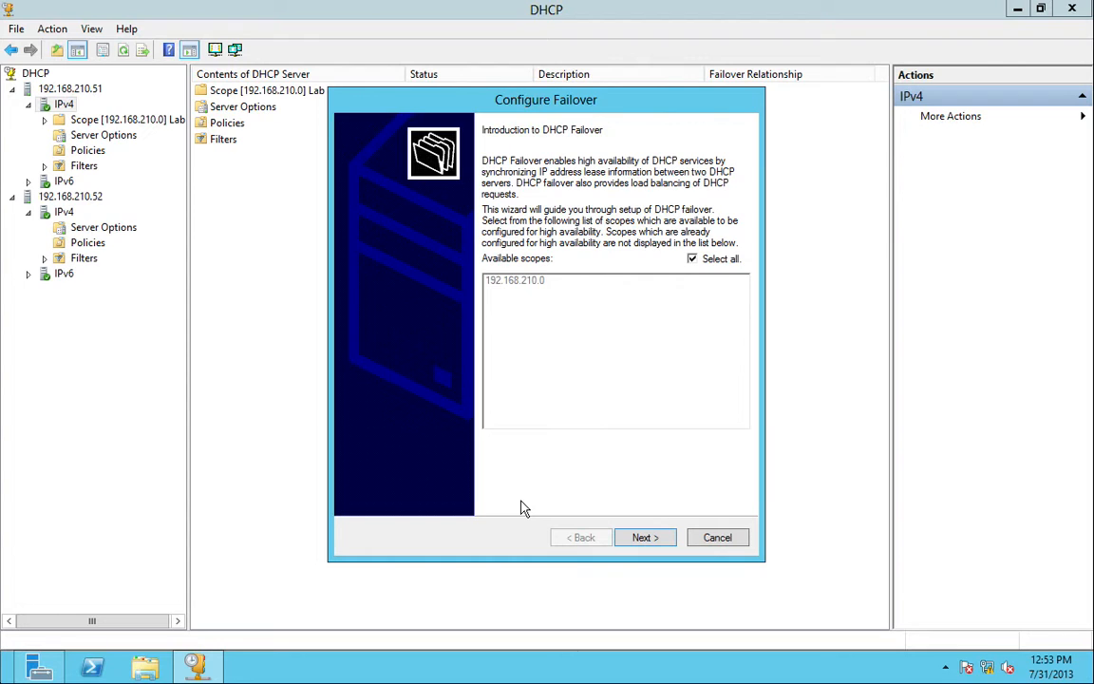
{"action": "left_click", "coordinate": [640, 538]}
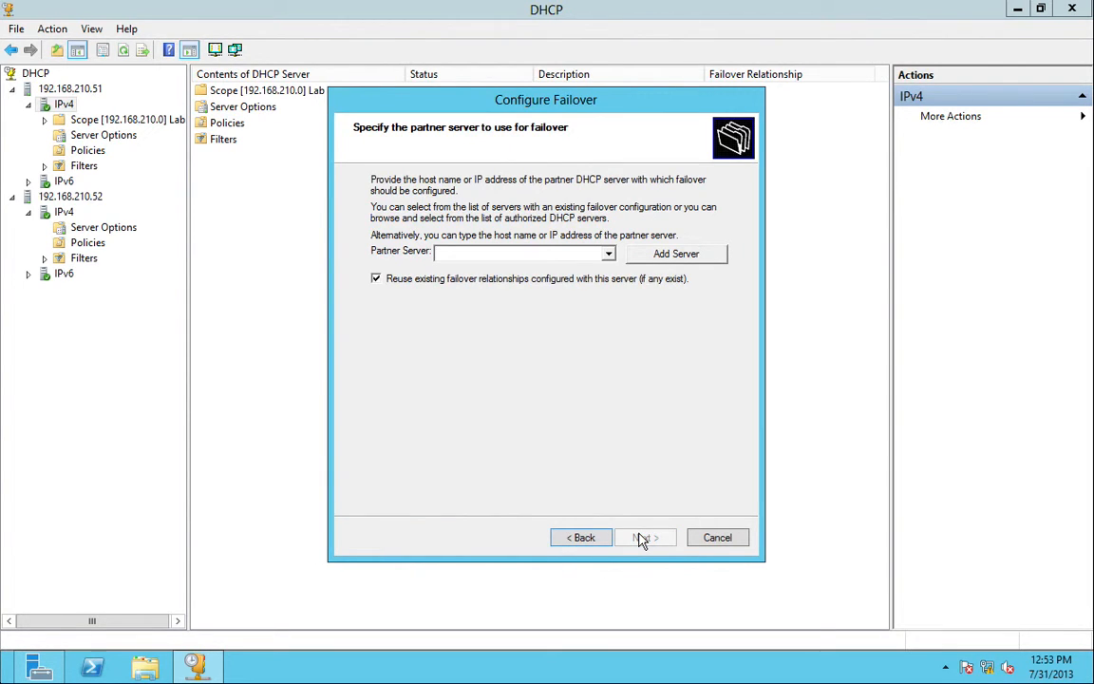
Step: Choose 192.168.210.52 as the failover partner server and turn off reusing existing failover relationships
{"action": "left_click", "coordinate": [609, 253]}
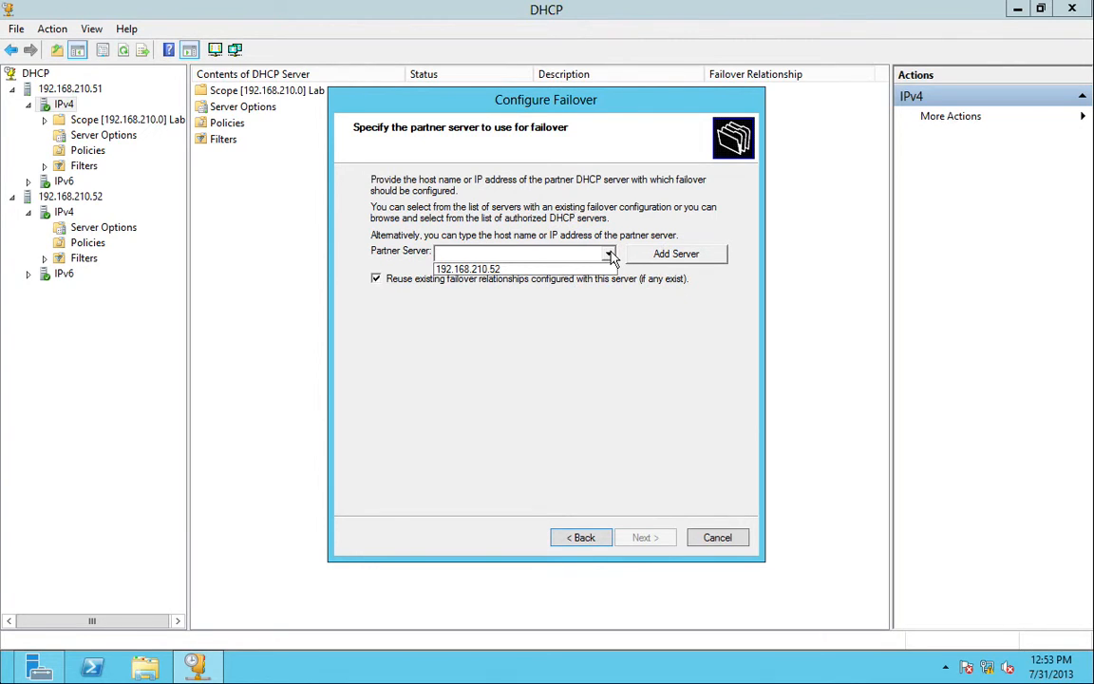
{"action": "left_click", "coordinate": [589, 269]}
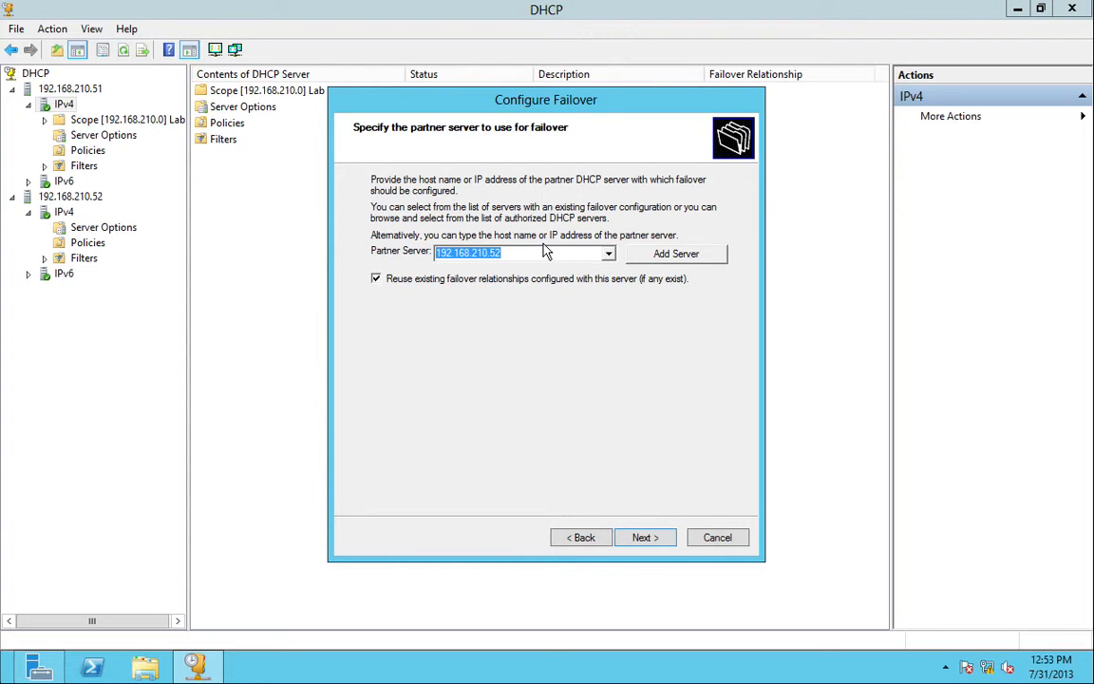
{"action": "left_click", "coordinate": [506, 281]}
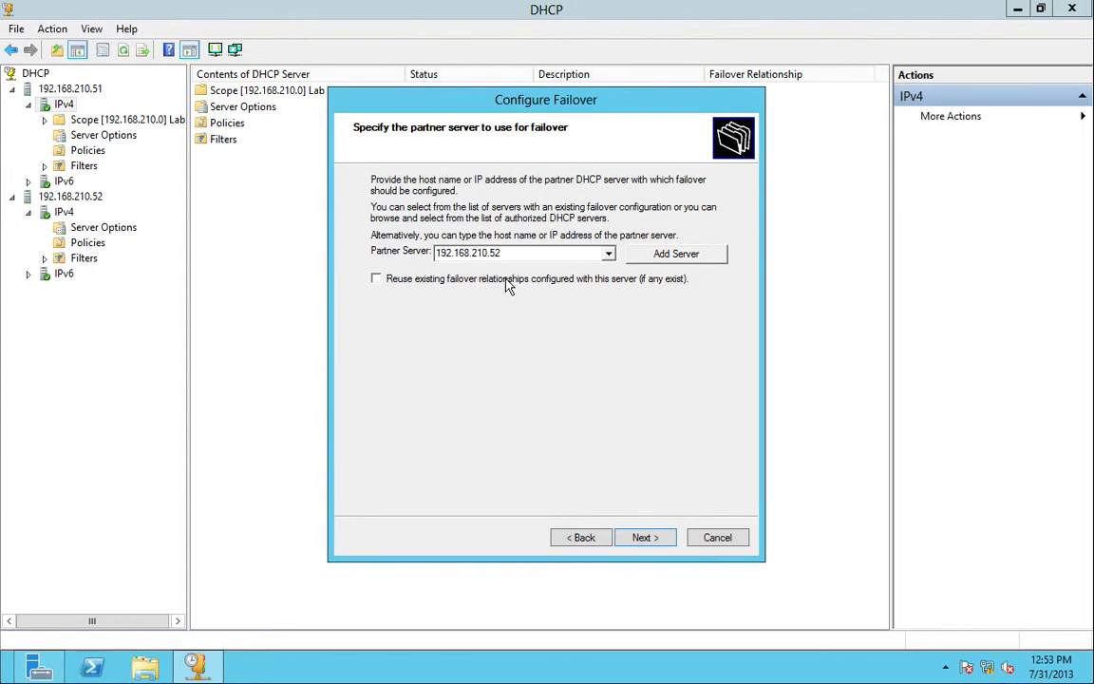
Step: Continue to the new failover relationship settings and name the relationship HQ Replication
{"action": "left_click", "coordinate": [643, 538]}
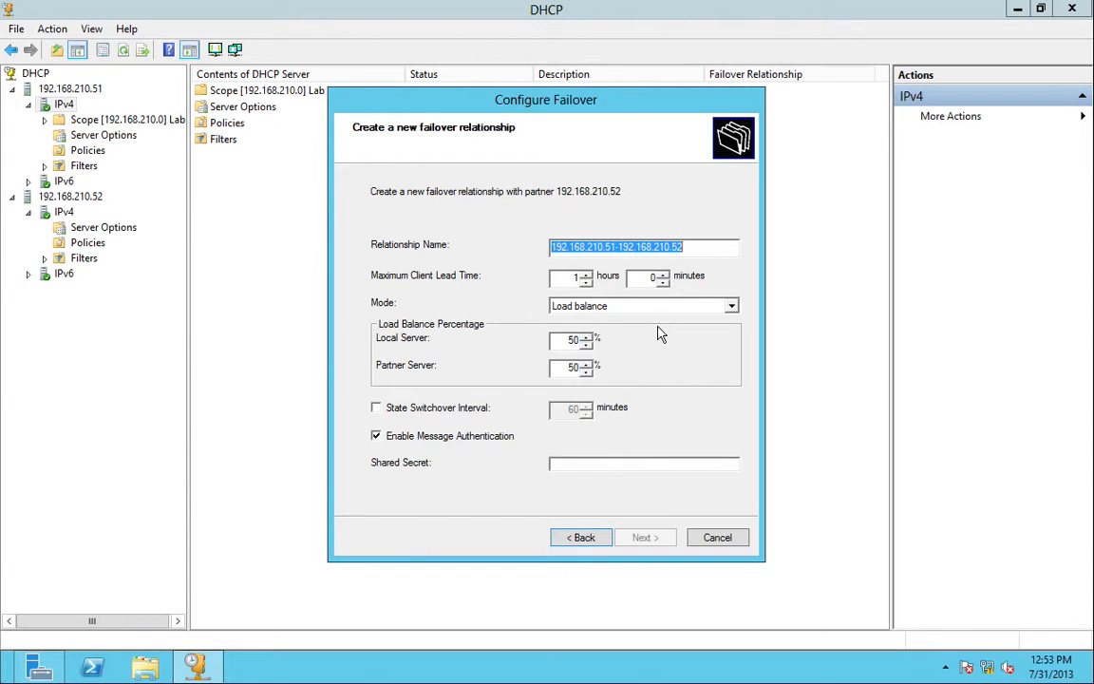
{"action": "type", "text": "H"}
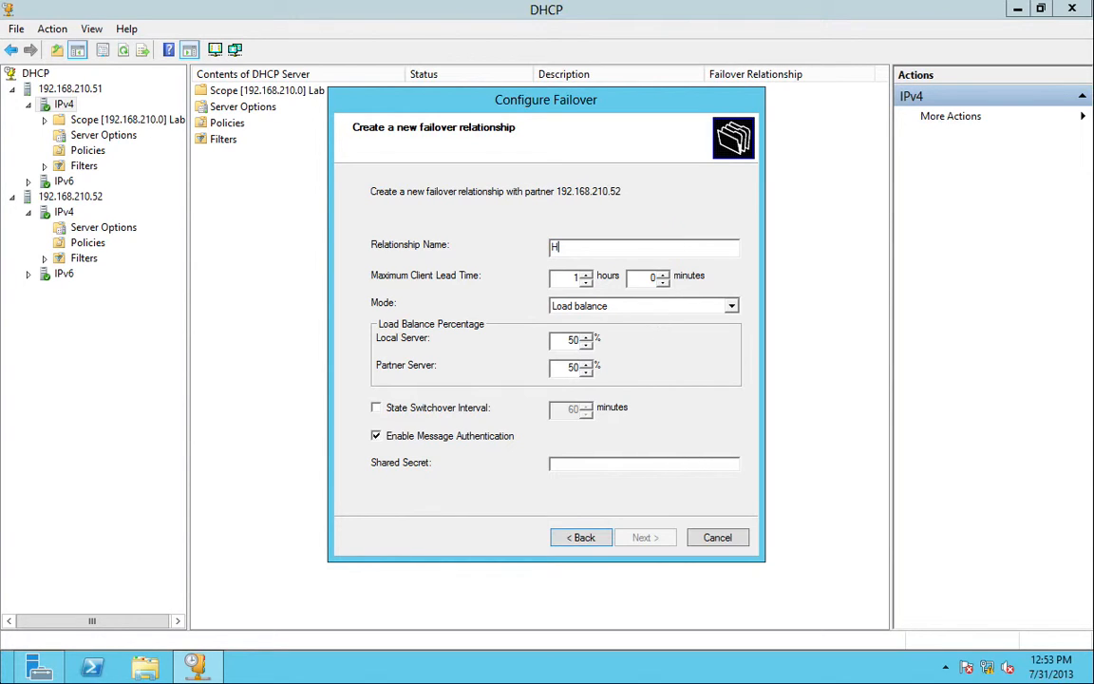
{"action": "type", "text": "Q Replication"}
{"action": "left_click", "coordinate": [561, 308]}
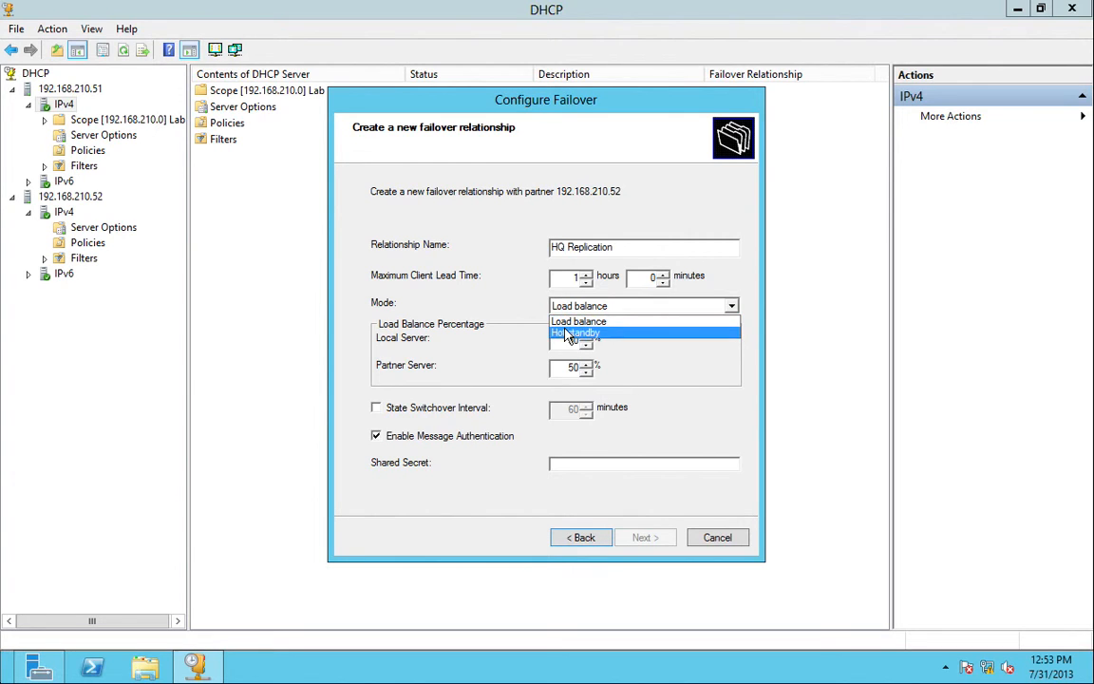
{"action": "left_click", "coordinate": [564, 332]}
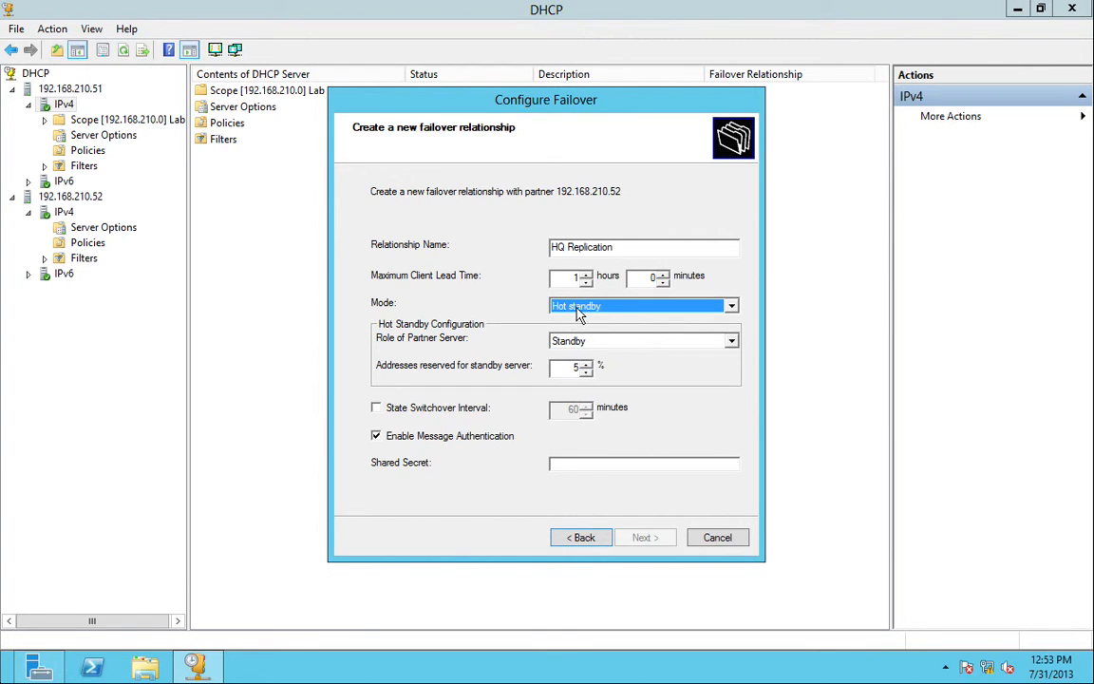
{"action": "left_click", "coordinate": [577, 312]}
{"action": "left_click", "coordinate": [576, 324]}
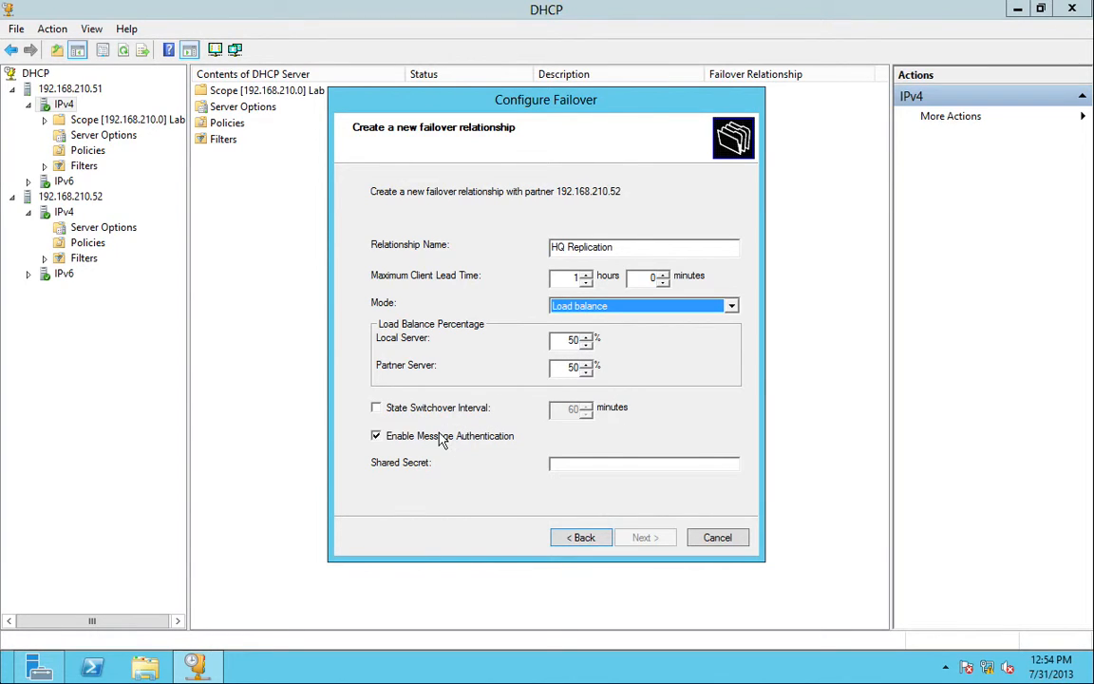
Step: Enter the shared secret for message authentication, then complete the failover configuration and close its progress log
{"action": "left_click", "coordinate": [559, 462]}
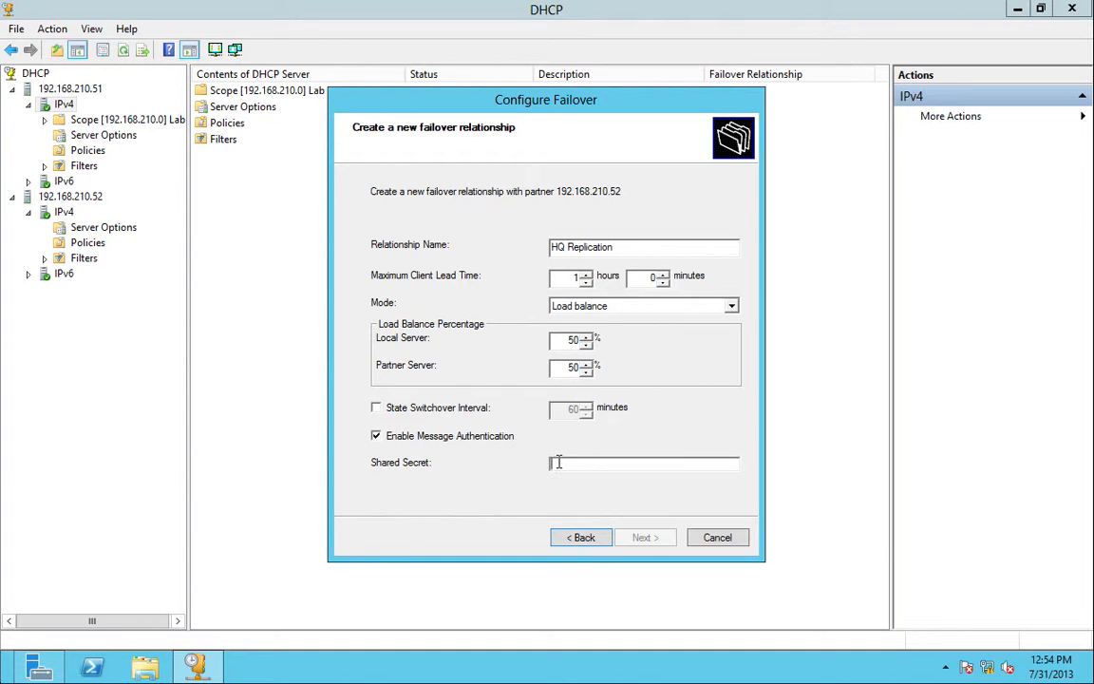
{"action": "type", "text": "***"}
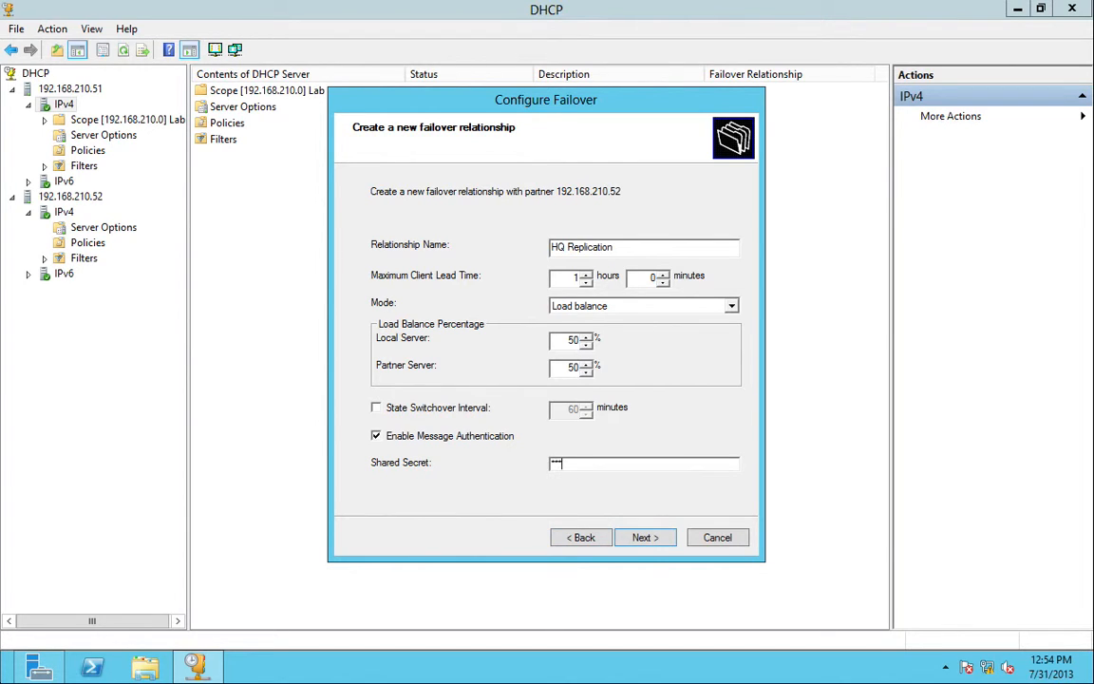
{"action": "type", "text": "*"}
{"action": "left_click", "coordinate": [637, 546]}
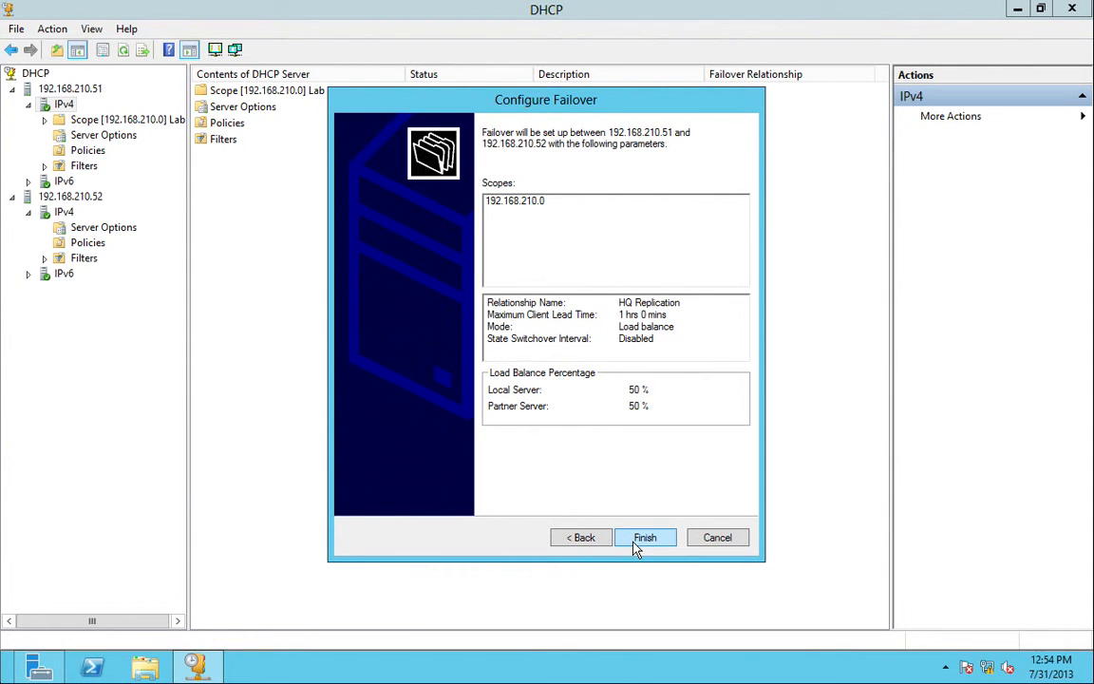
{"action": "left_click", "coordinate": [637, 547]}
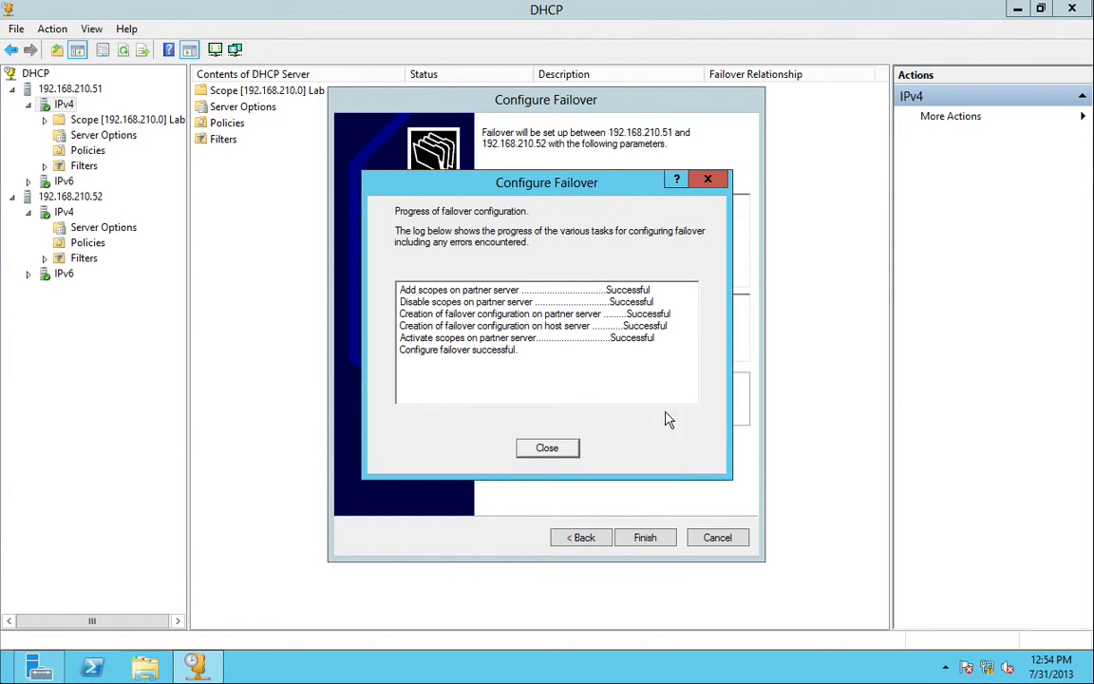
{"action": "left_click", "coordinate": [547, 454]}
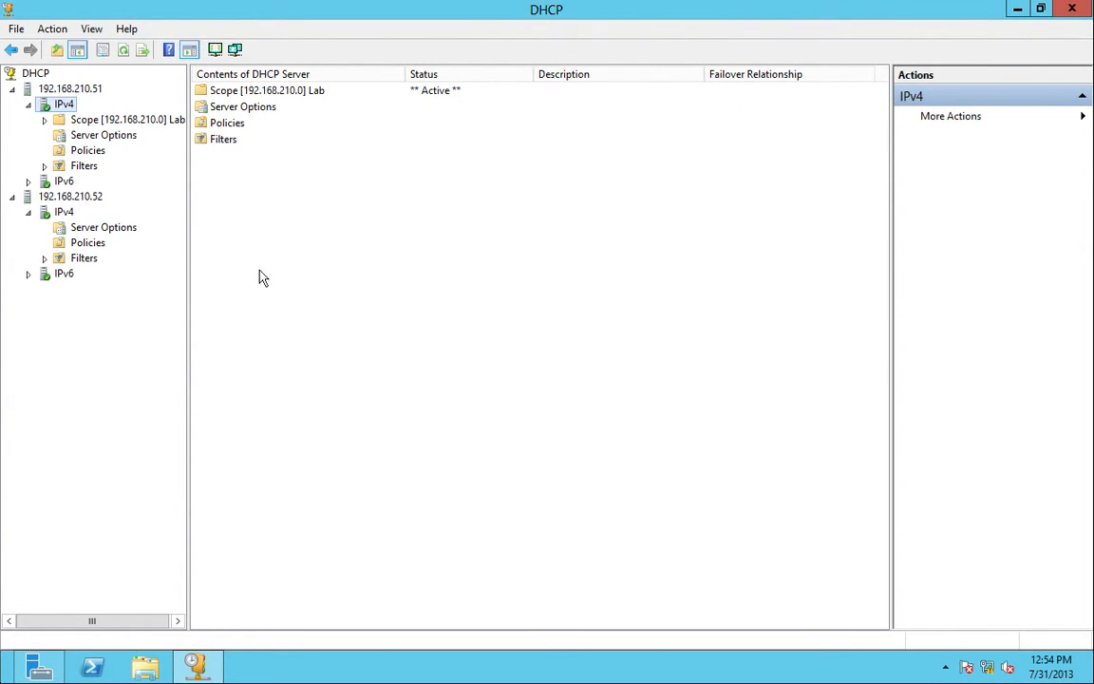
Step: Refresh the IPv4 node of partner server 192.168.210.52 to load its replicated scopes
{"action": "left_click", "coordinate": [63, 212]}
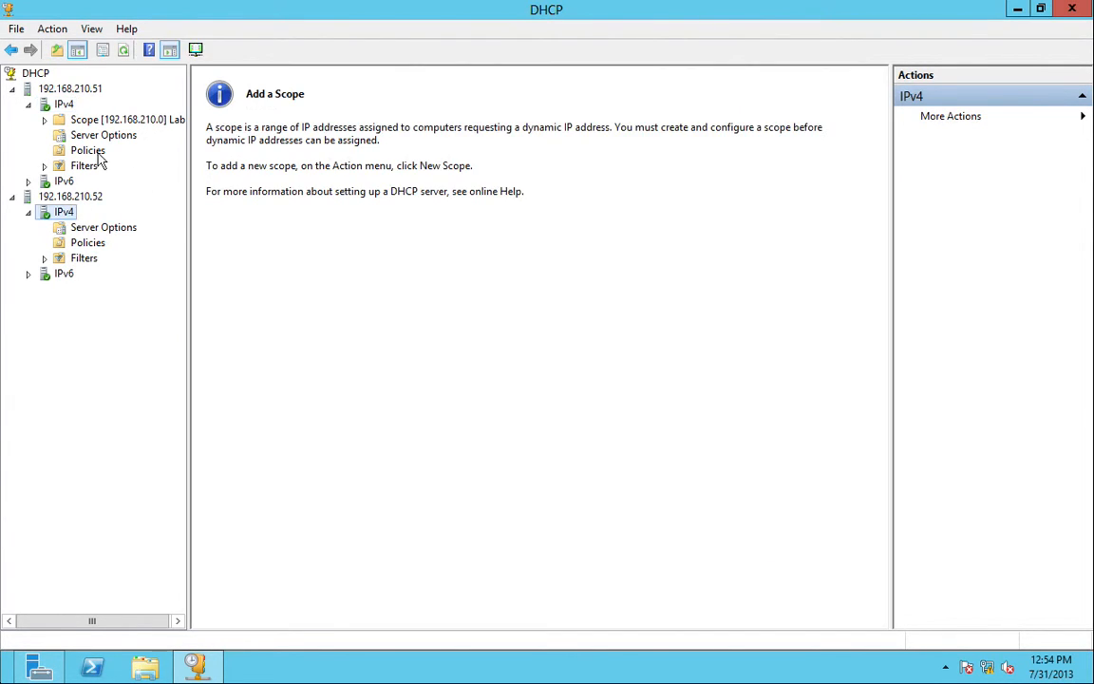
{"action": "left_click", "coordinate": [124, 49]}
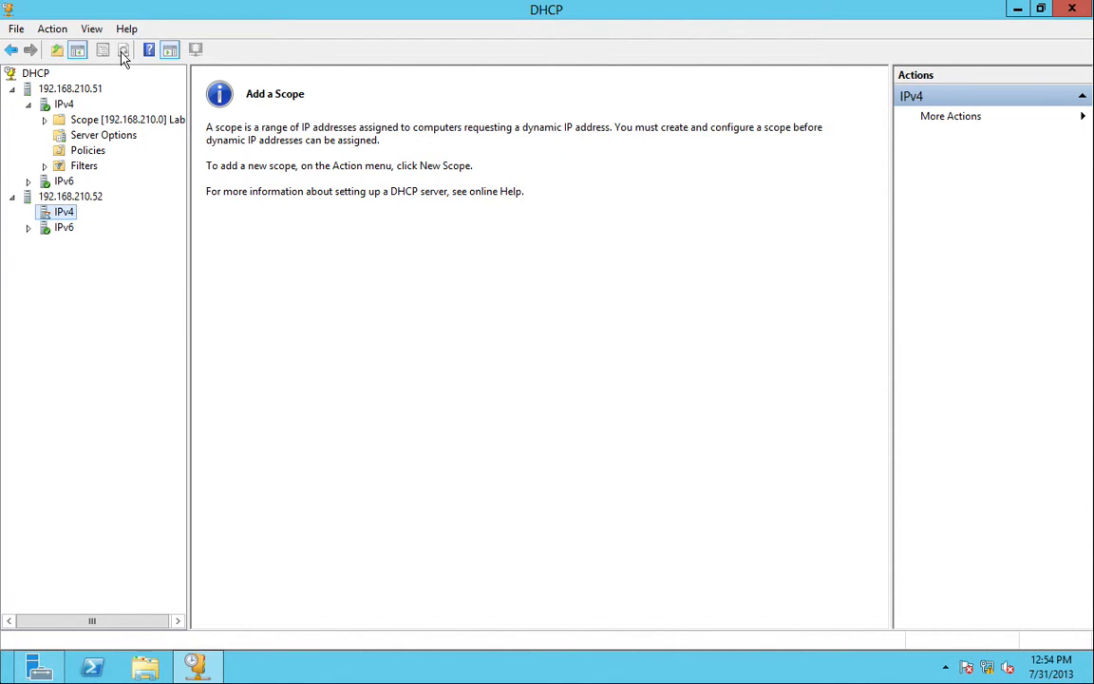
{"action": "left_click", "coordinate": [123, 53]}
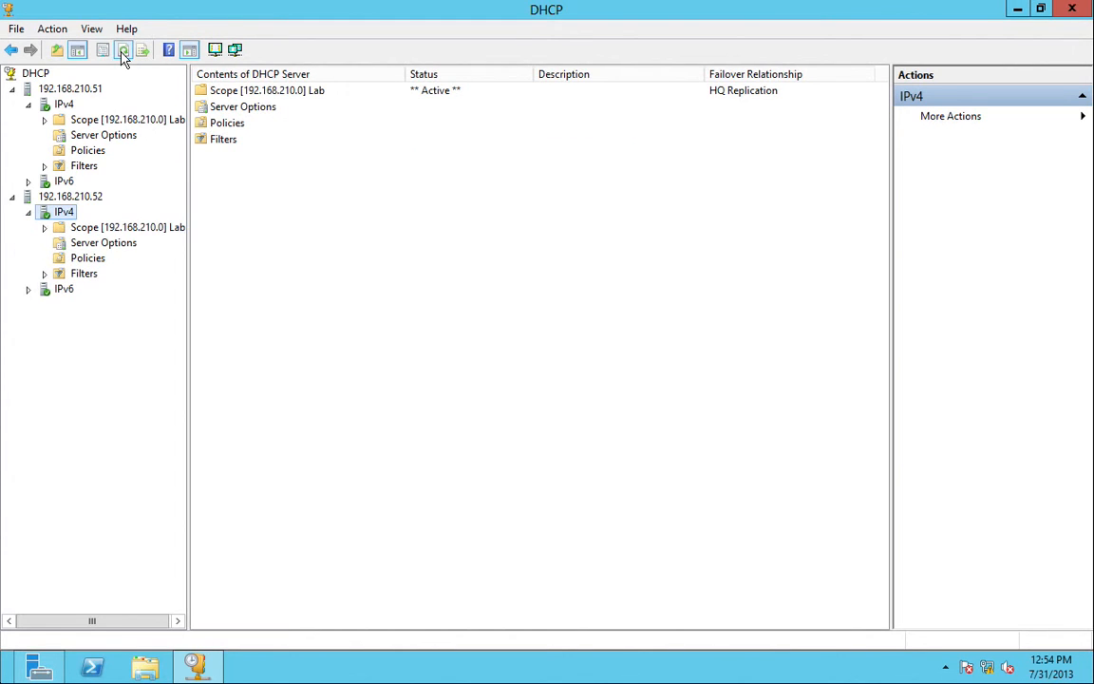
Step: Compare the Lab scope's address leases on 192.168.210.52 with those on 192.168.210.51
{"action": "double_click", "coordinate": [90, 233]}
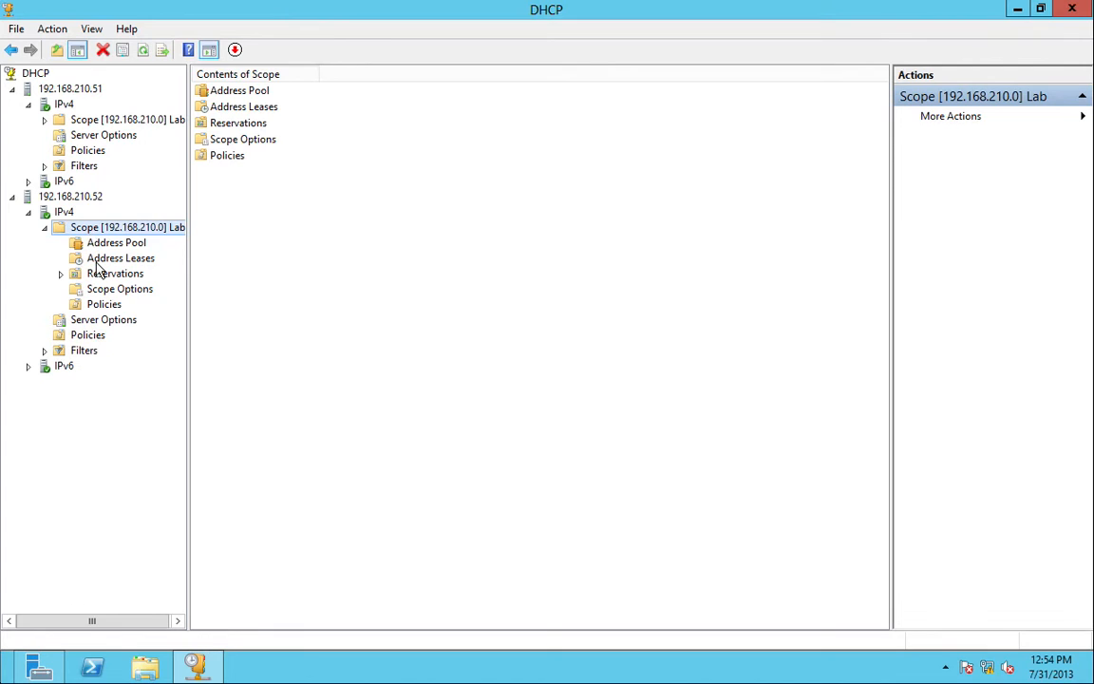
{"action": "left_click", "coordinate": [96, 261]}
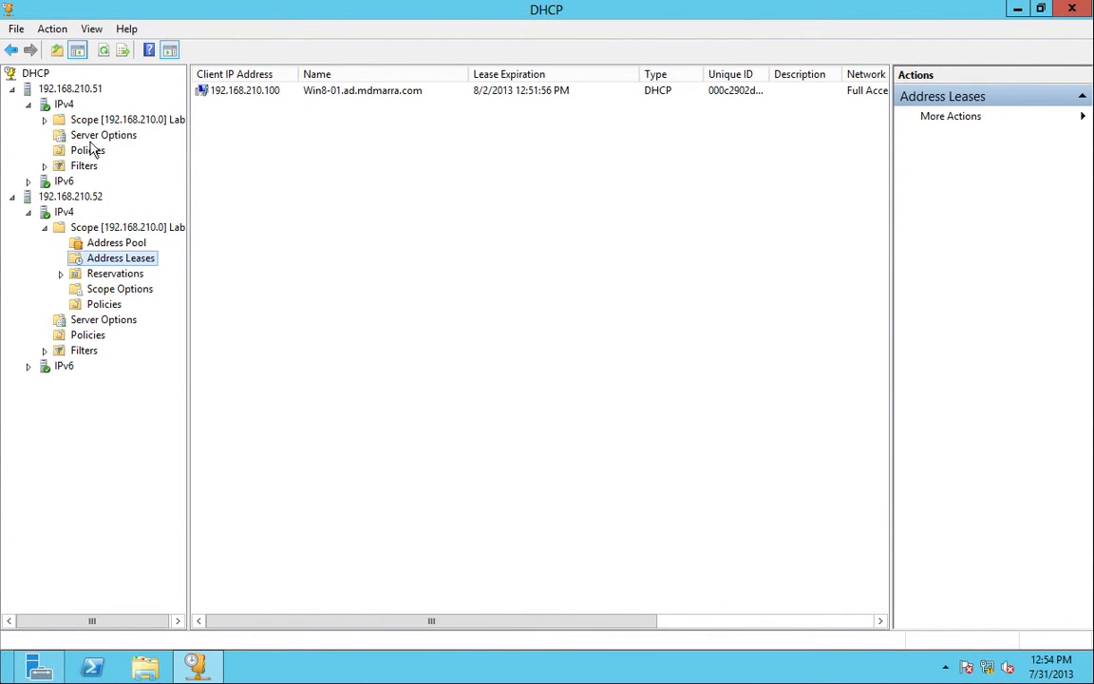
{"action": "left_click", "coordinate": [46, 120]}
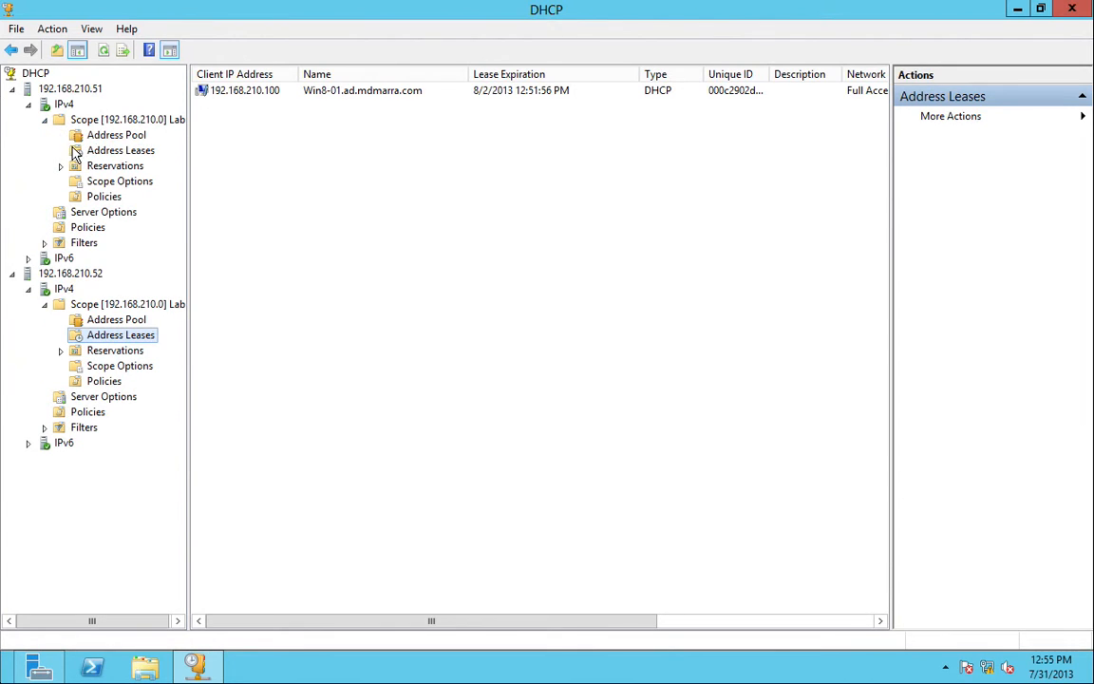
{"action": "left_click", "coordinate": [82, 152]}
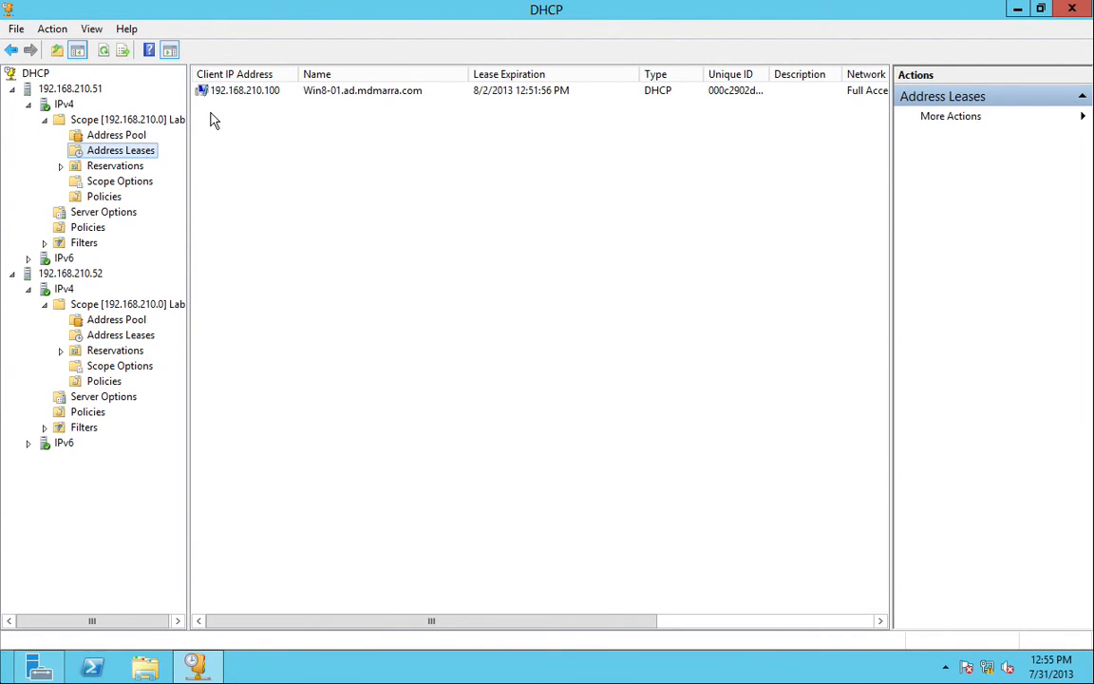
Step: Check the Lab scope's address pool on both servers, and review the address leases on each once more
{"action": "left_click", "coordinate": [112, 320]}
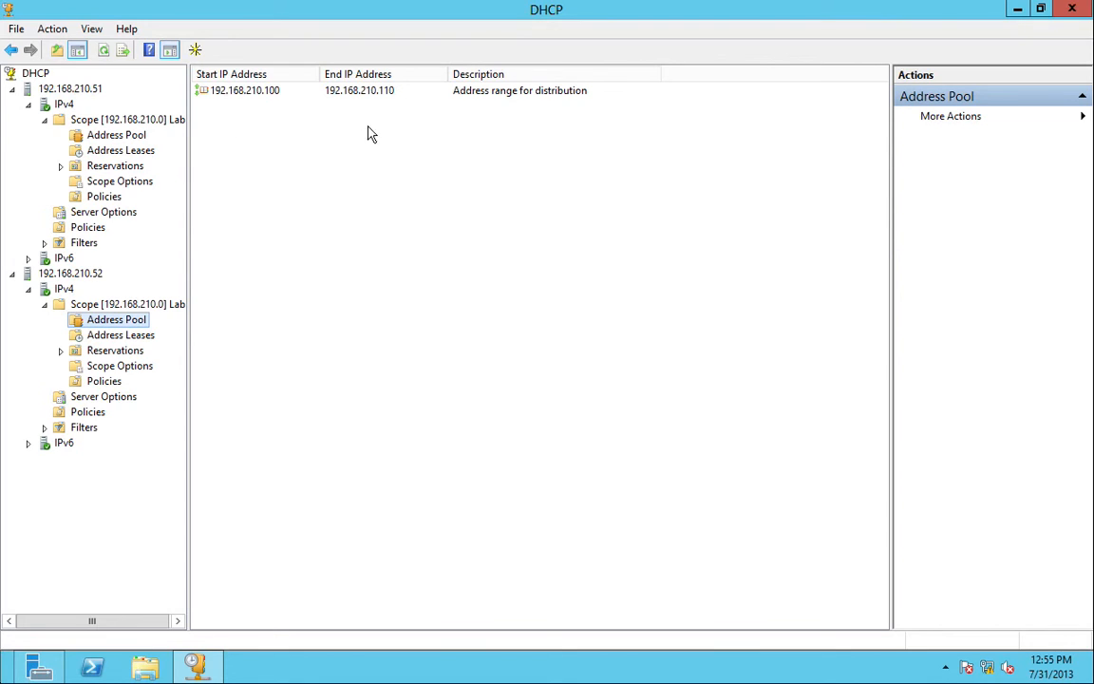
{"action": "left_click", "coordinate": [120, 137]}
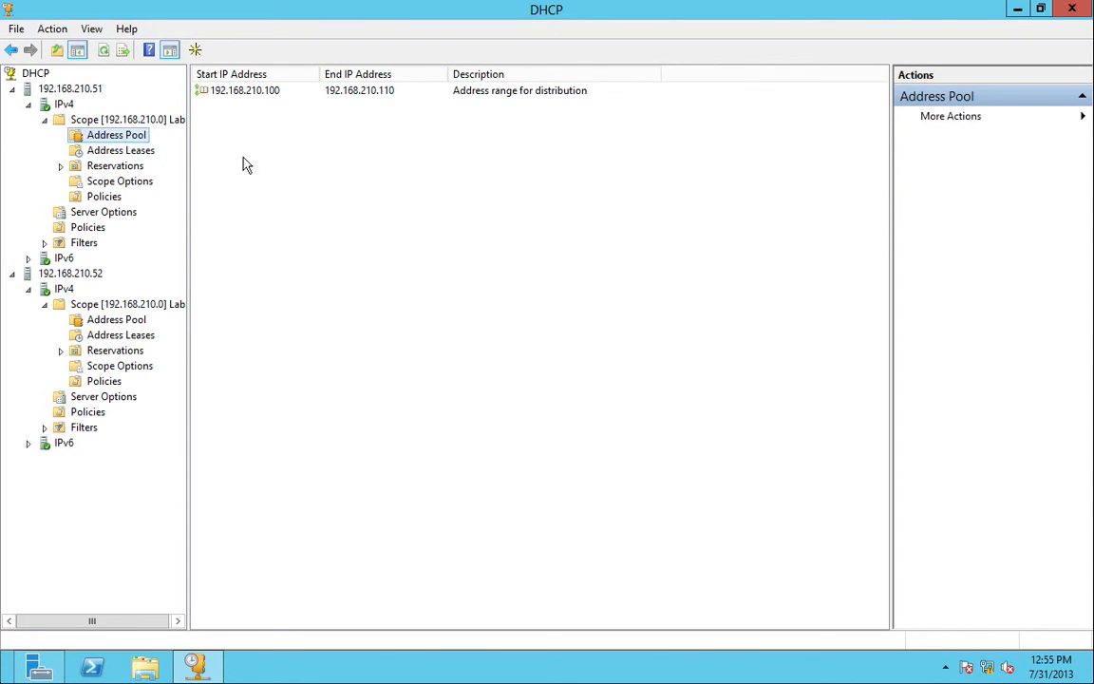
{"action": "left_click", "coordinate": [124, 149]}
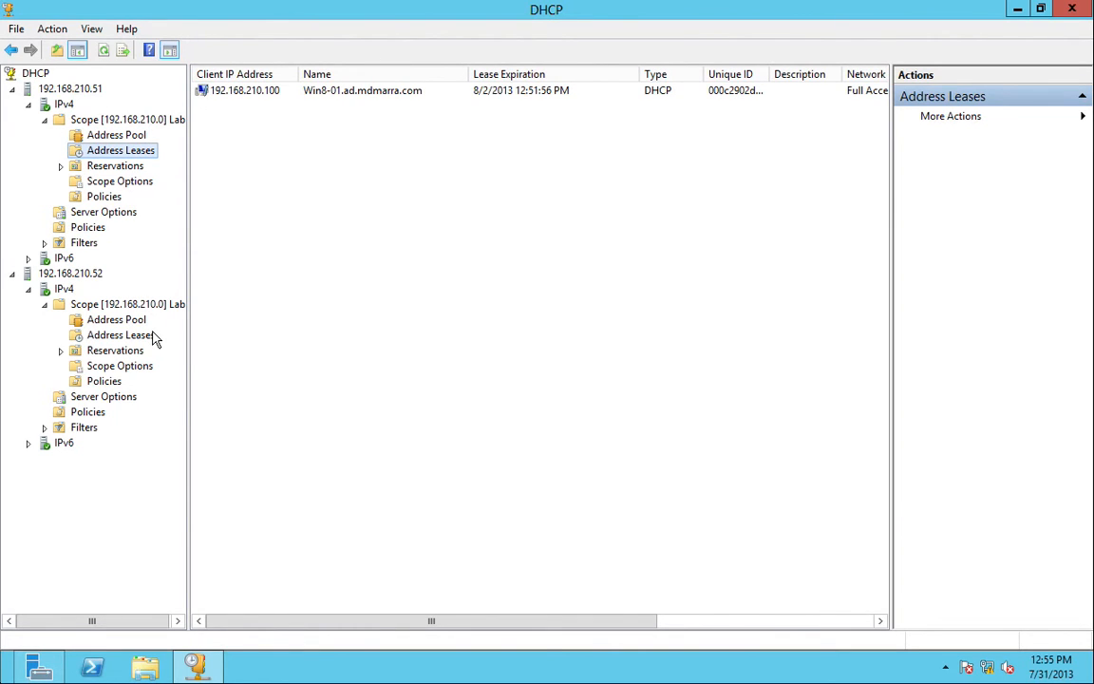
{"action": "left_click", "coordinate": [120, 335]}
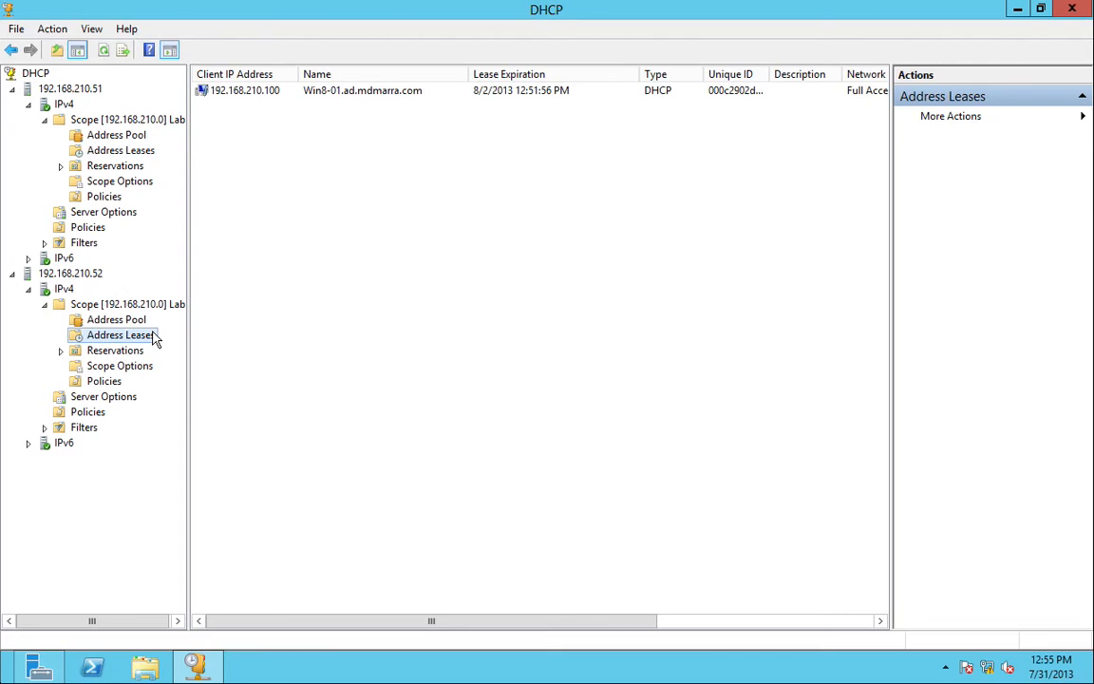